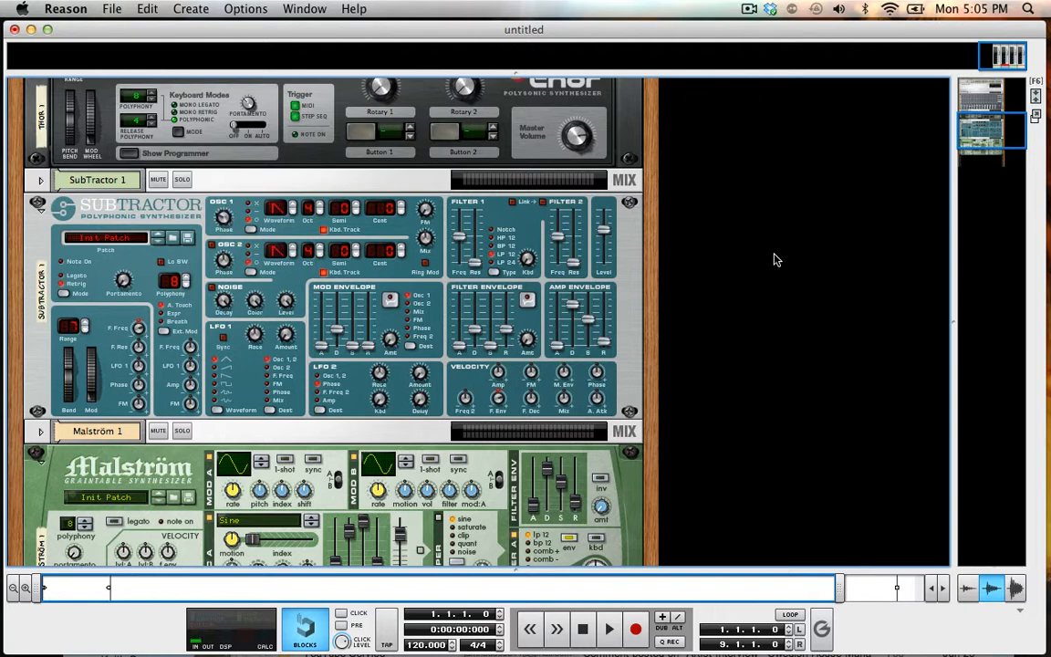
- Look over the Thor, SubTractor and Malström synthesizers in the rack
{"action": "scroll", "coordinate": [773, 260], "scroll_direction": "up", "scroll_amount": 3}
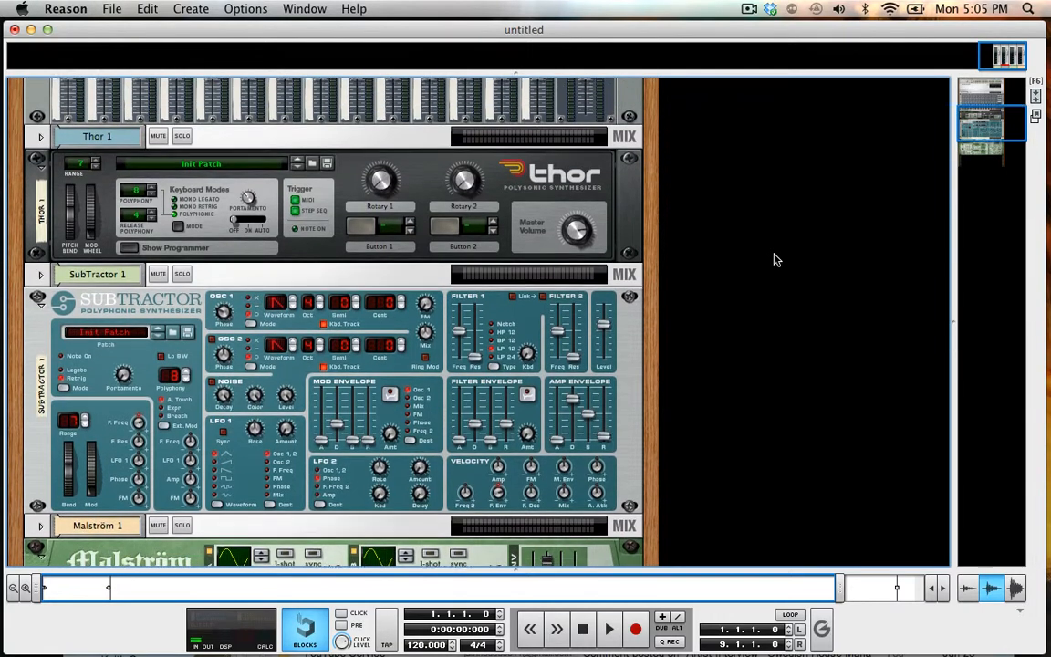
{"action": "scroll", "coordinate": [773, 260], "scroll_direction": "down", "scroll_amount": 7}
{"action": "scroll", "coordinate": [774, 260], "scroll_direction": "down", "scroll_amount": 1}
{"action": "left_click", "coordinate": [629, 335]}
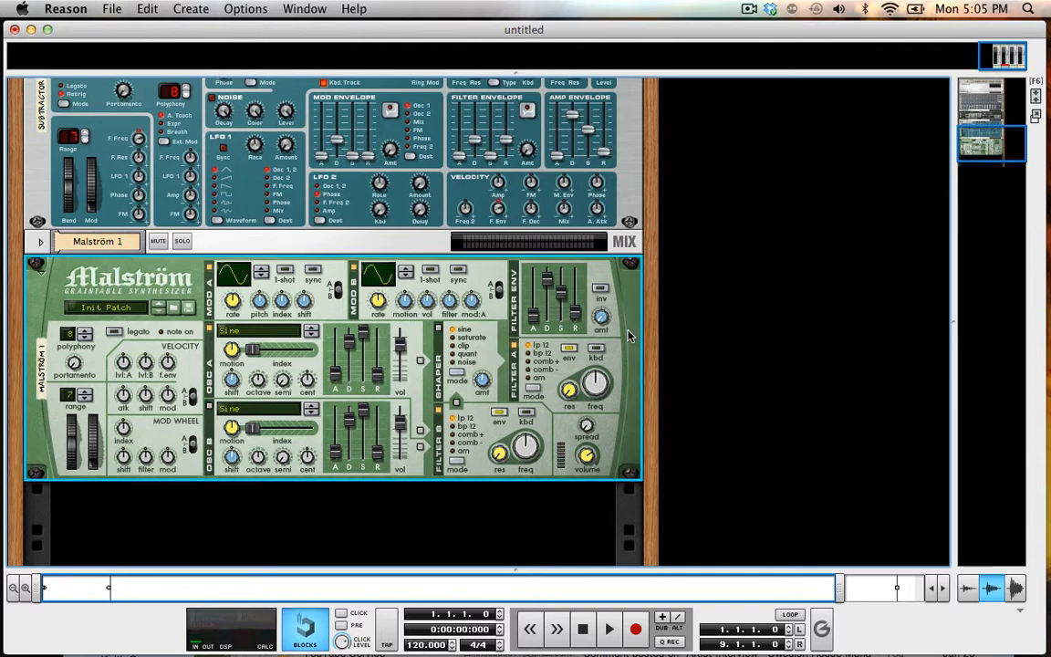
{"action": "scroll", "coordinate": [629, 335], "scroll_direction": "up", "scroll_amount": 3}
{"action": "left_click", "coordinate": [628, 335]}
{"action": "scroll", "coordinate": [628, 335], "scroll_direction": "up", "scroll_amount": 4}
{"action": "left_click", "coordinate": [629, 176]}
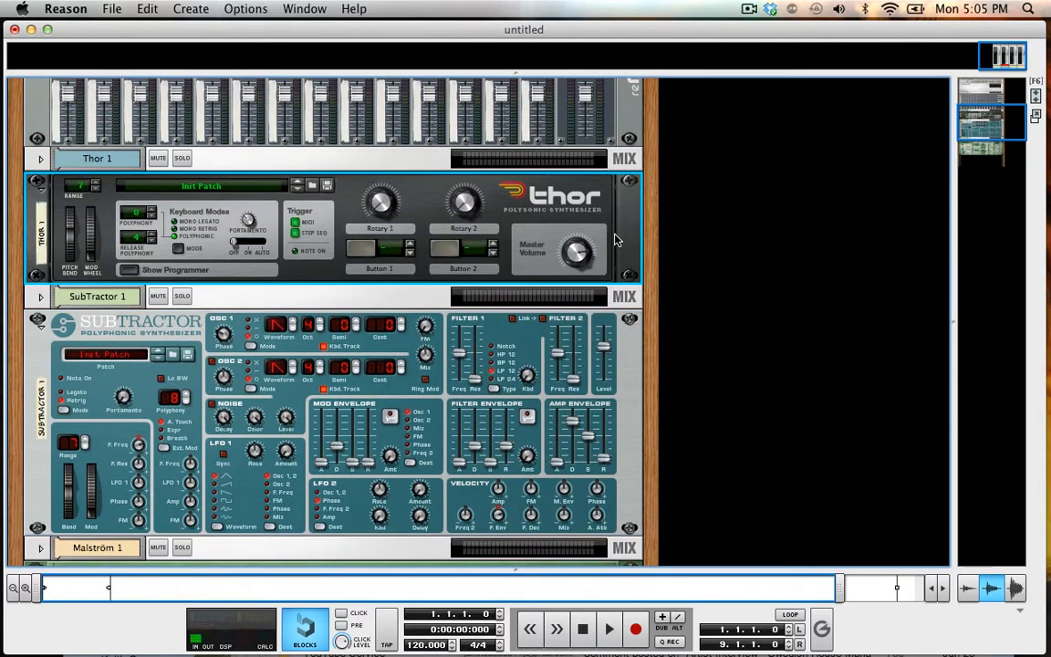
{"action": "scroll", "coordinate": [629, 176], "scroll_direction": "down", "scroll_amount": 2}
{"action": "scroll", "coordinate": [678, 330], "scroll_direction": "down", "scroll_amount": 5}
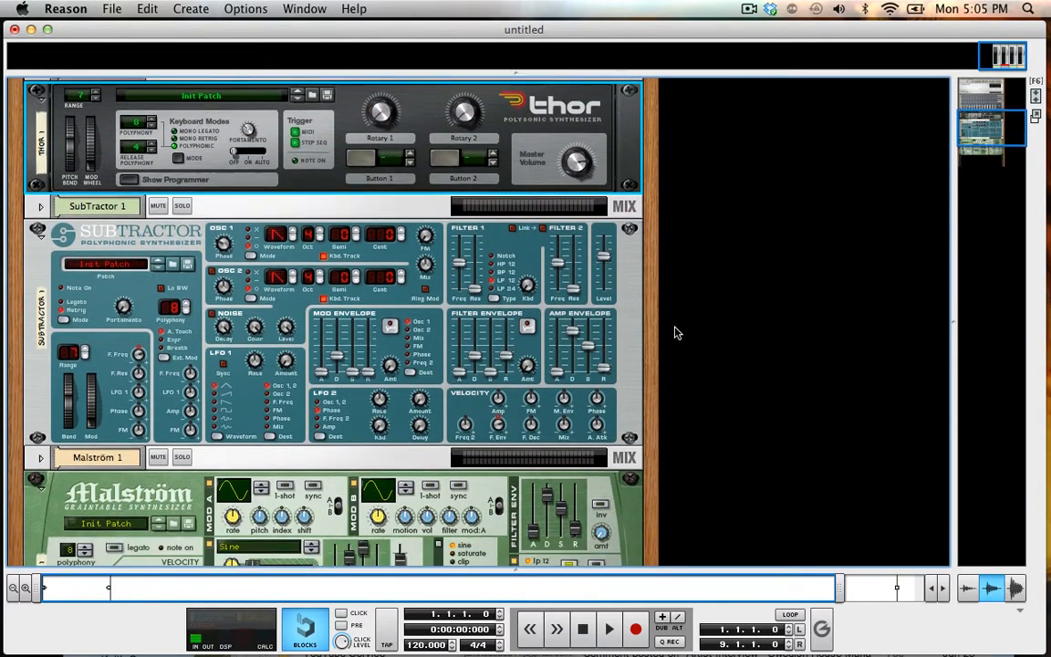
{"action": "right_click", "coordinate": [627, 387]}
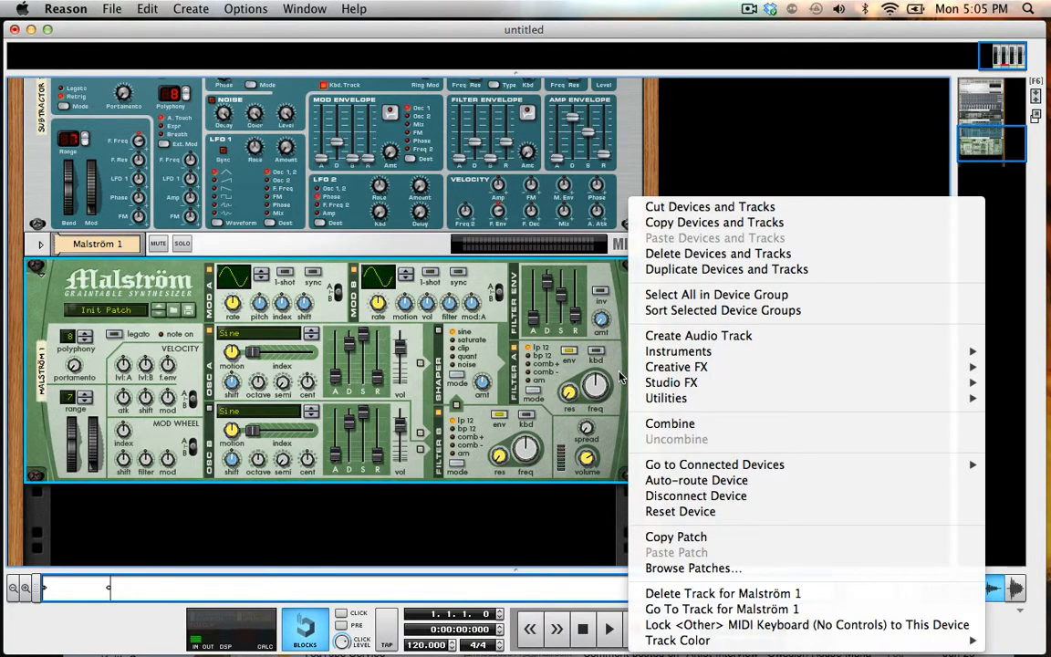
{"action": "left_click", "coordinate": [619, 375]}
{"action": "scroll", "coordinate": [620, 375], "scroll_direction": "up", "scroll_amount": 5}
{"action": "scroll", "coordinate": [620, 375], "scroll_direction": "up", "scroll_amount": 2}
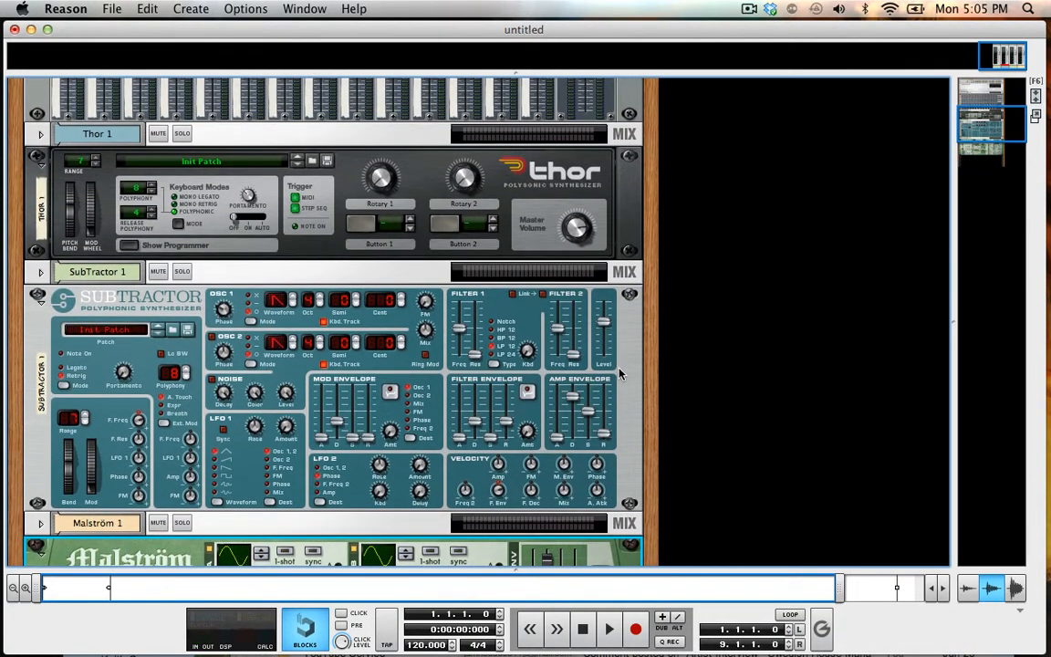
- Select the Thor synthesizer and show its programmer section
{"action": "left_click", "coordinate": [614, 249]}
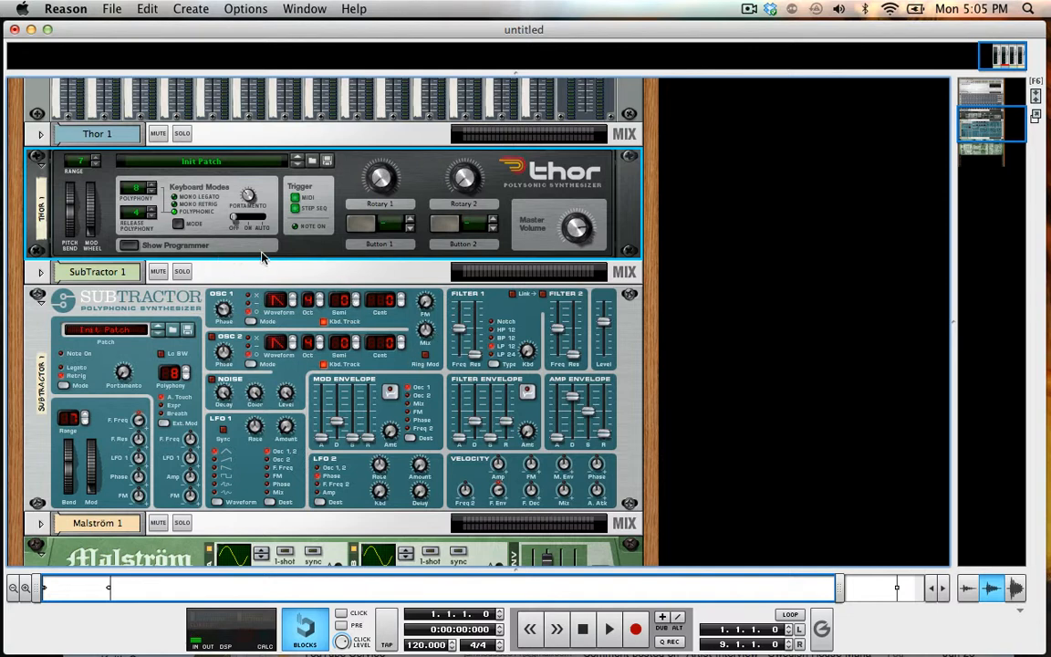
{"action": "left_click", "coordinate": [133, 247]}
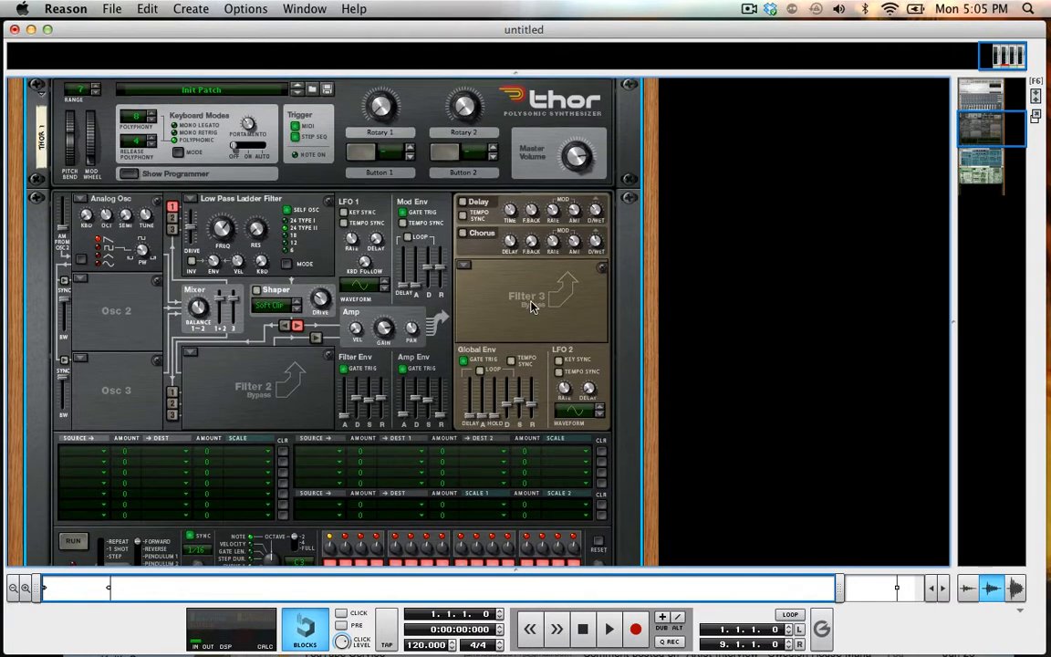
- Compare the oscillator sections of the Thor, SubTractor and Malström synthesizers
{"action": "scroll", "coordinate": [532, 306], "scroll_direction": "down", "scroll_amount": 10}
{"action": "scroll", "coordinate": [533, 306], "scroll_direction": "up", "scroll_amount": 3}
{"action": "scroll", "coordinate": [532, 306], "scroll_direction": "down", "scroll_amount": 3}
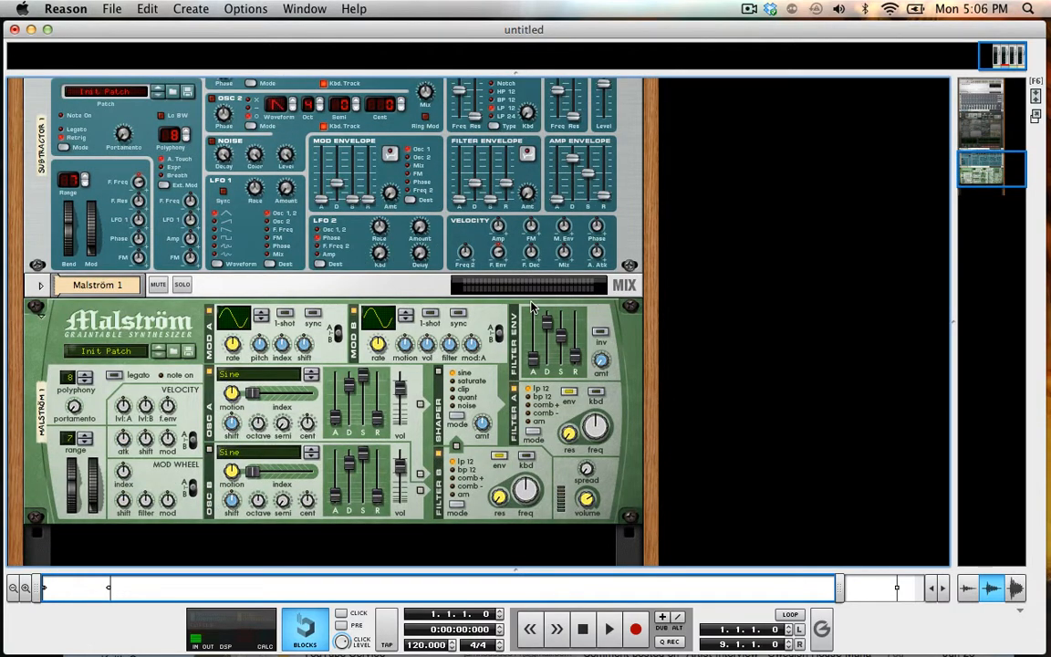
{"action": "scroll", "coordinate": [532, 307], "scroll_direction": "up", "scroll_amount": 10}
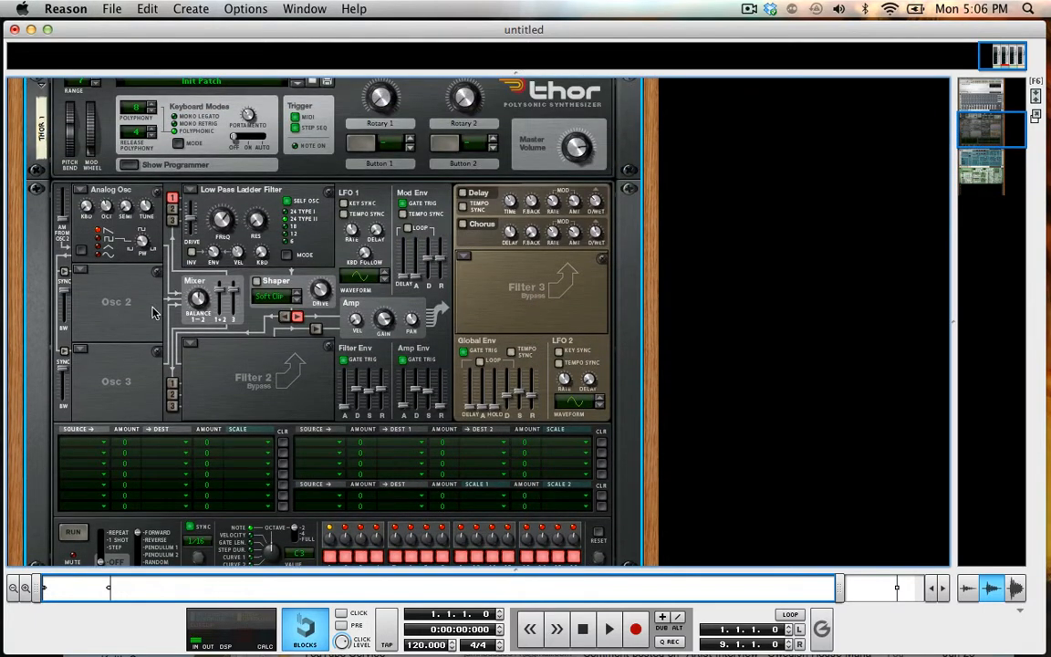
{"action": "scroll", "coordinate": [153, 313], "scroll_direction": "down", "scroll_amount": 8}
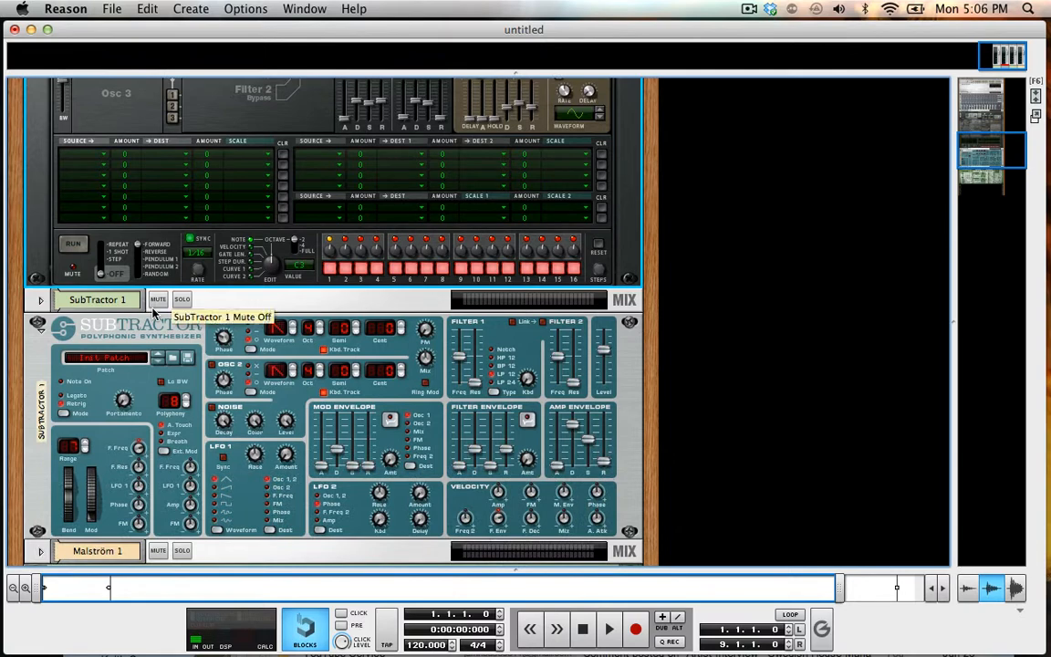
{"action": "scroll", "coordinate": [153, 313], "scroll_direction": "up", "scroll_amount": 8}
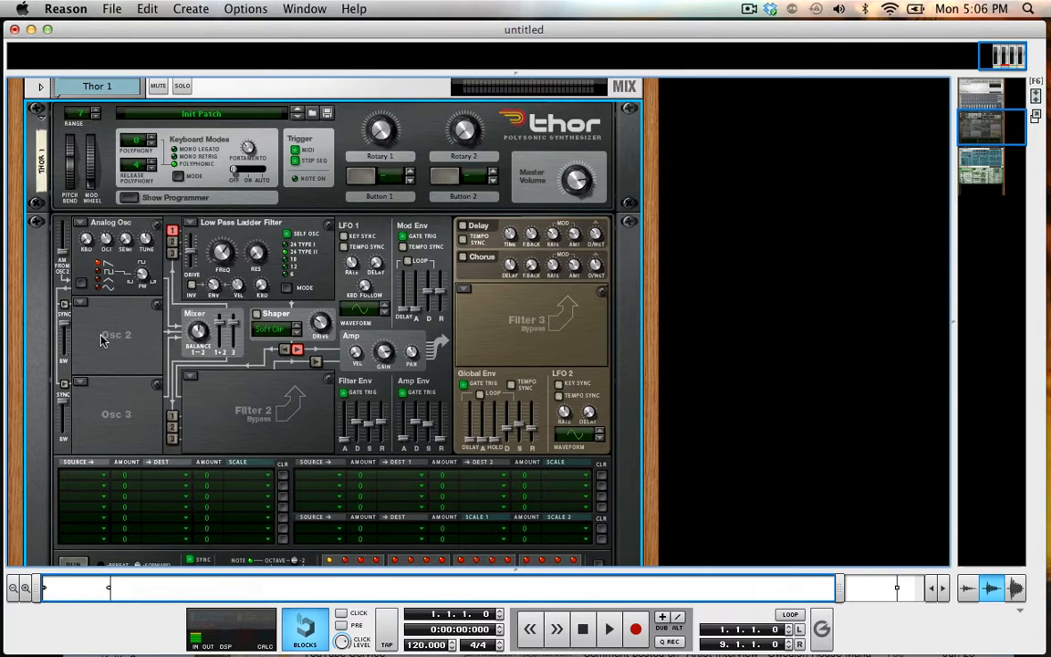
{"action": "scroll", "coordinate": [101, 363], "scroll_direction": "down", "scroll_amount": 3}
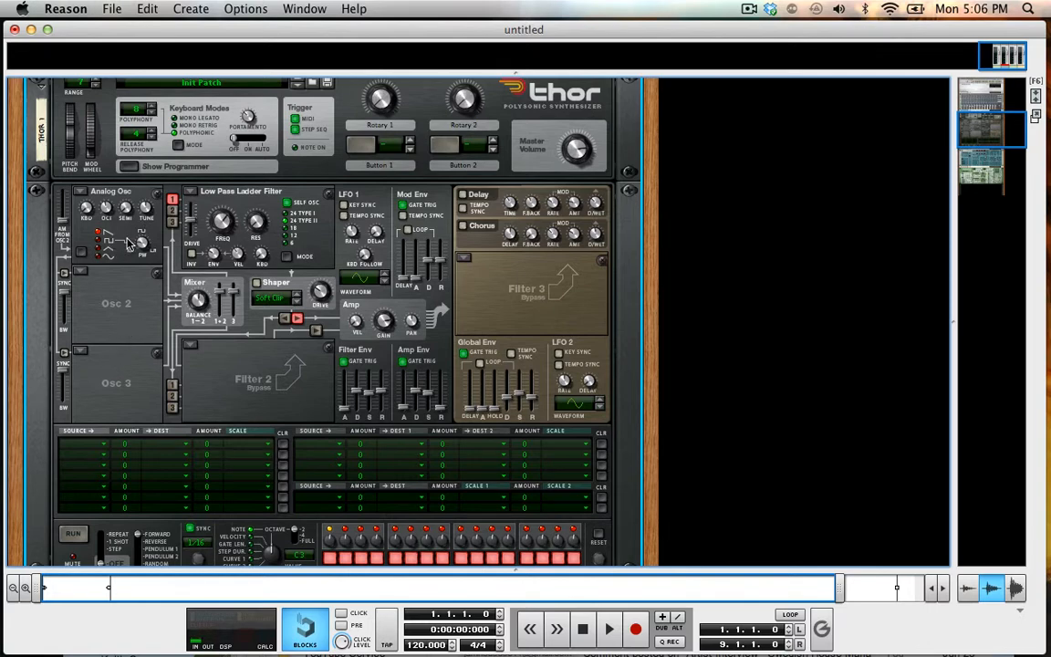
{"action": "scroll", "coordinate": [128, 243], "scroll_direction": "down", "scroll_amount": 5}
{"action": "scroll", "coordinate": [129, 245], "scroll_direction": "down", "scroll_amount": 20}
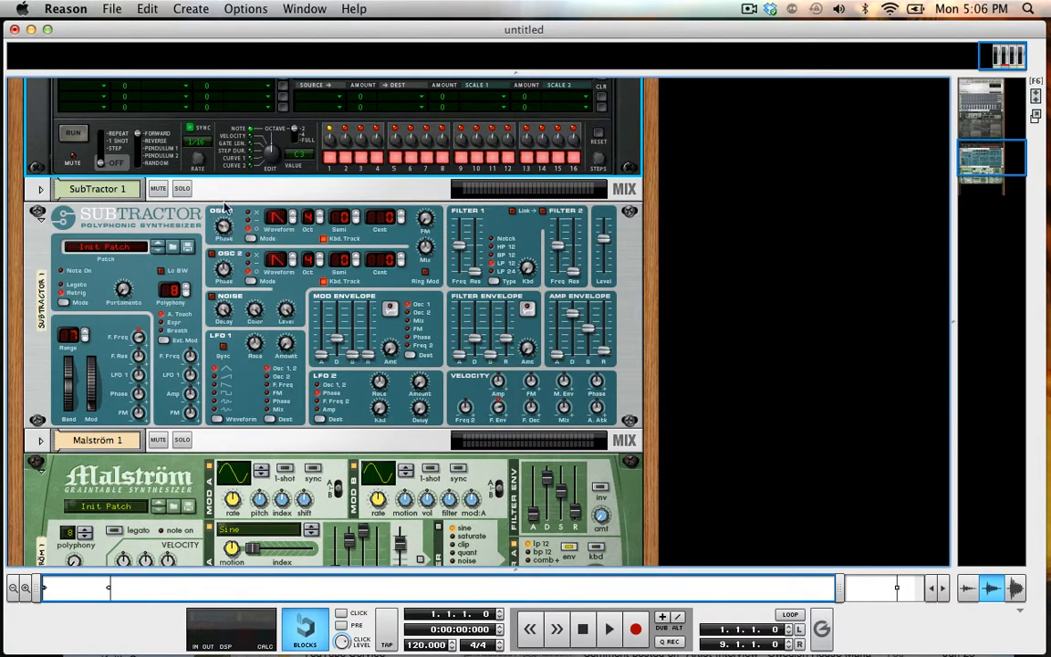
{"action": "scroll", "coordinate": [233, 273], "scroll_direction": "down", "scroll_amount": 15}
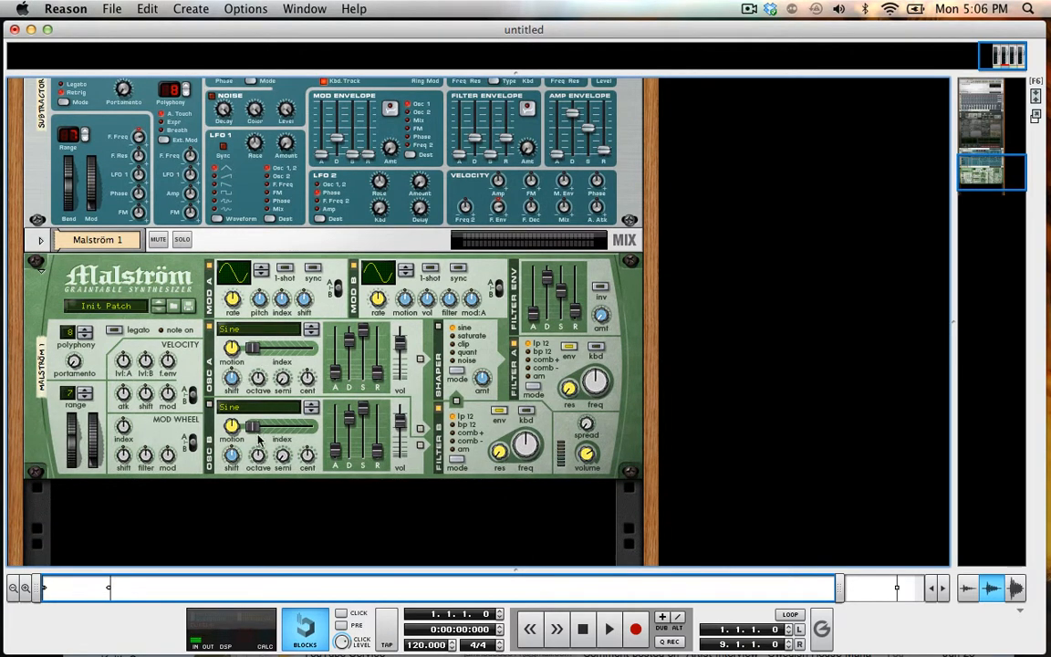
{"action": "scroll", "coordinate": [259, 390], "scroll_direction": "up", "scroll_amount": 6}
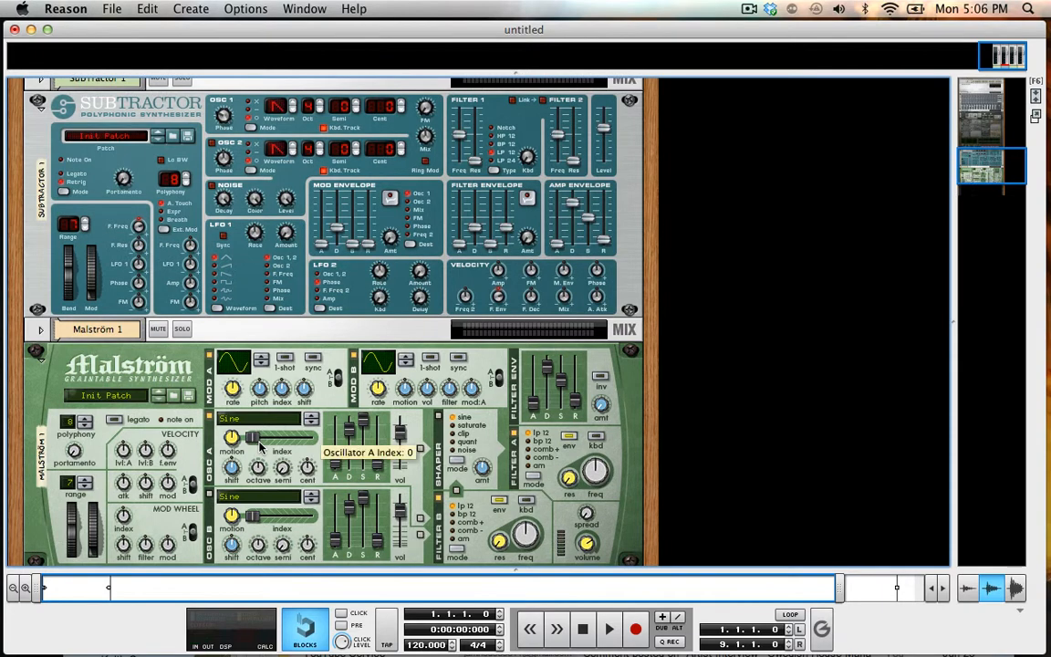
{"action": "scroll", "coordinate": [259, 444], "scroll_direction": "down", "scroll_amount": 5}
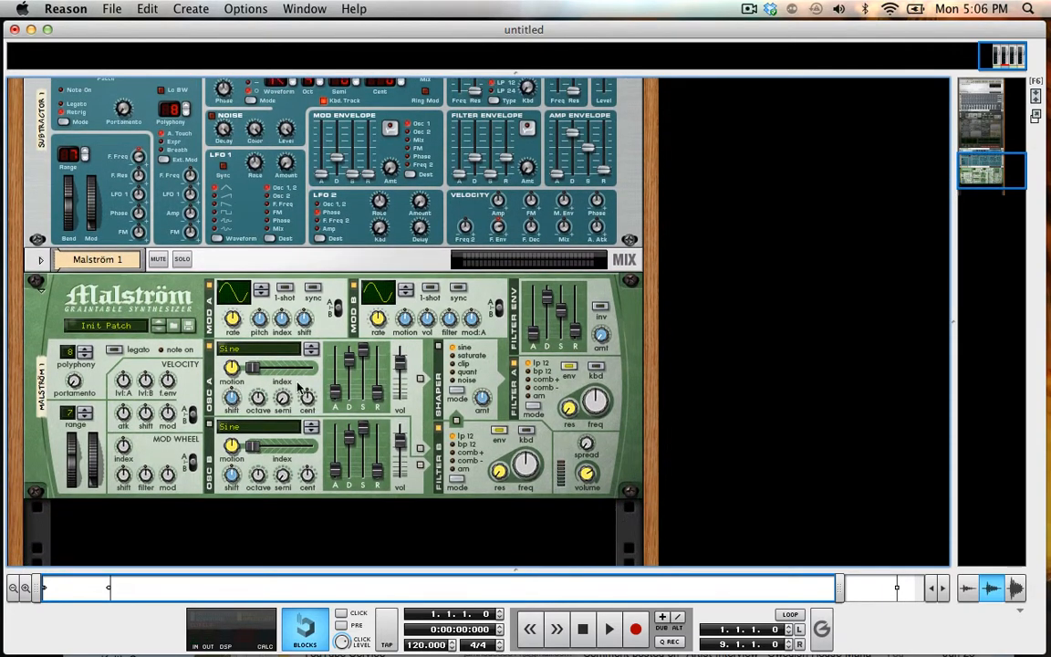
{"action": "scroll", "coordinate": [256, 444], "scroll_direction": "up", "scroll_amount": 18}
{"action": "scroll", "coordinate": [252, 447], "scroll_direction": "down", "scroll_amount": 18}
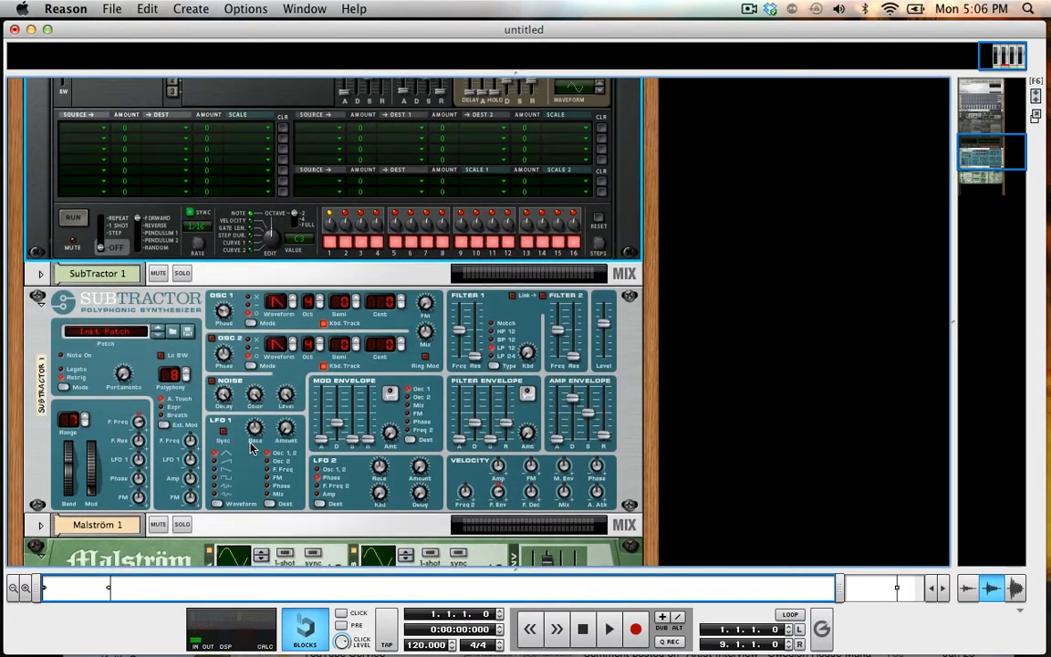
{"action": "scroll", "coordinate": [255, 447], "scroll_direction": "up", "scroll_amount": 20}
{"action": "scroll", "coordinate": [252, 447], "scroll_direction": "up", "scroll_amount": 20}
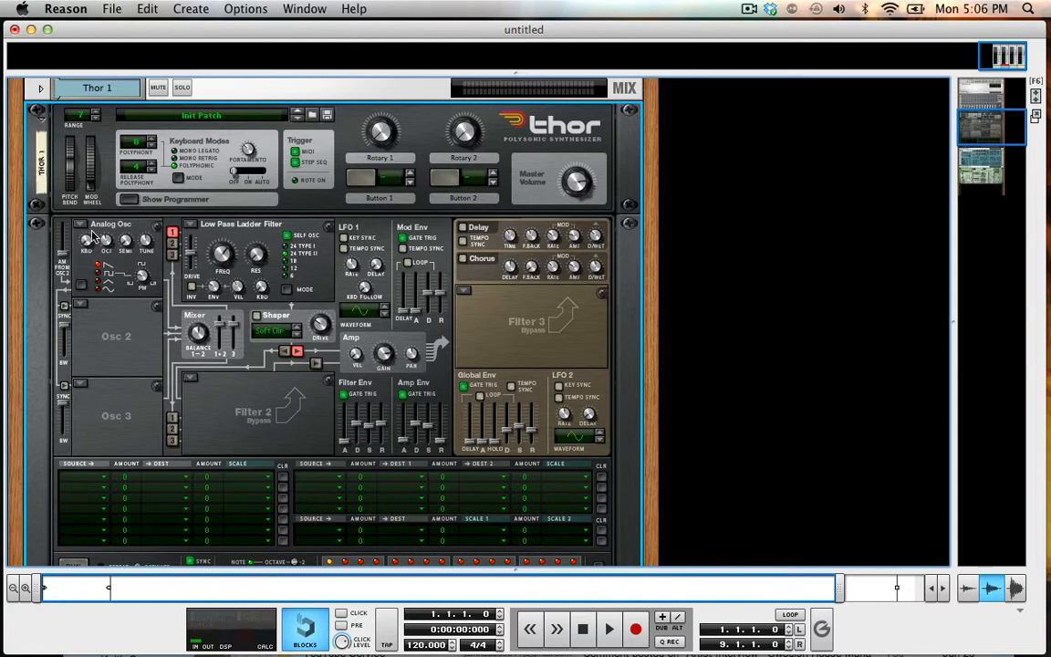
- Load a Wavetable oscillator into Thor's Osc 2 slot and a Phase Modulation oscillator into Osc 3
{"action": "left_click", "coordinate": [79, 304]}
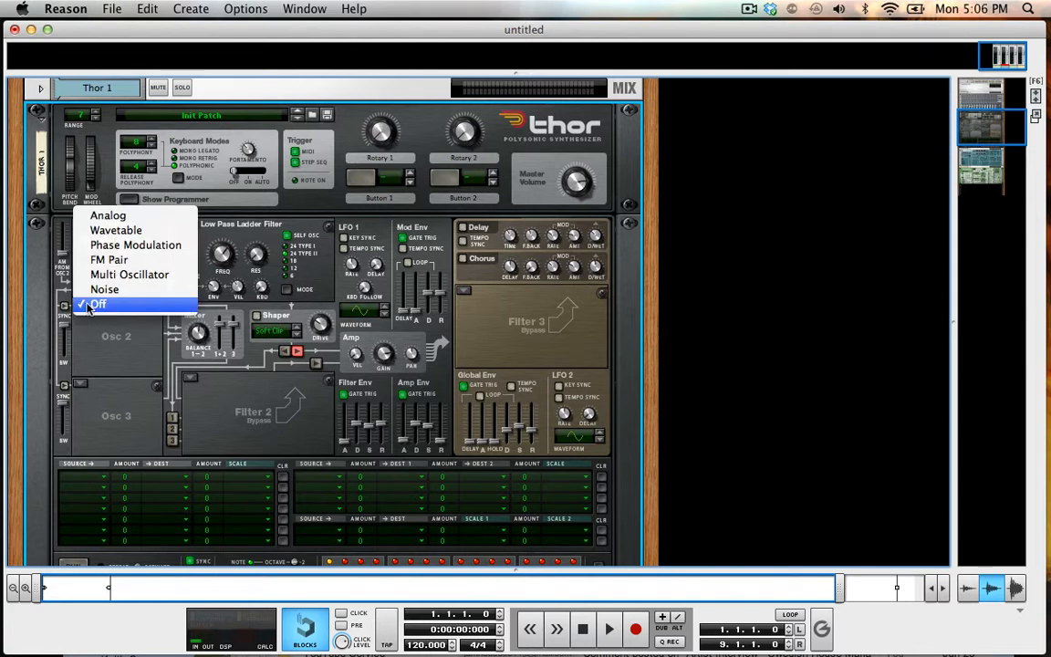
{"action": "left_click", "coordinate": [111, 230]}
{"action": "left_click", "coordinate": [88, 385]}
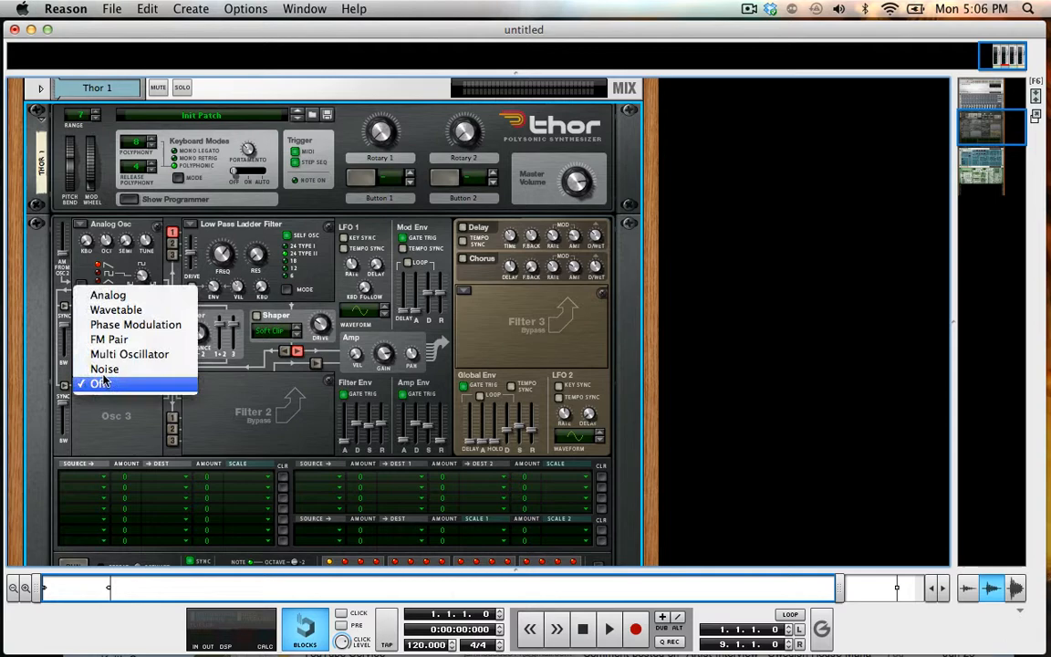
{"action": "left_click", "coordinate": [128, 324]}
{"action": "scroll", "coordinate": [97, 415], "scroll_direction": "down", "scroll_amount": 2}
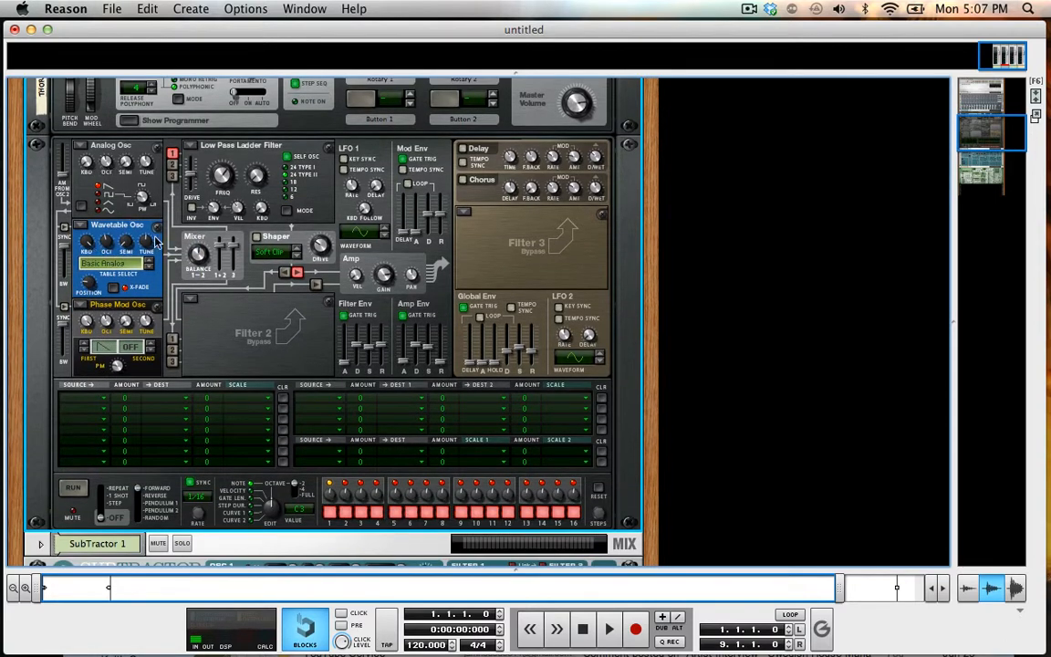
- Try the FM Pair, Multi Oscillator and Noise types in Thor's Osc 3 slot
{"action": "left_click", "coordinate": [81, 303]}
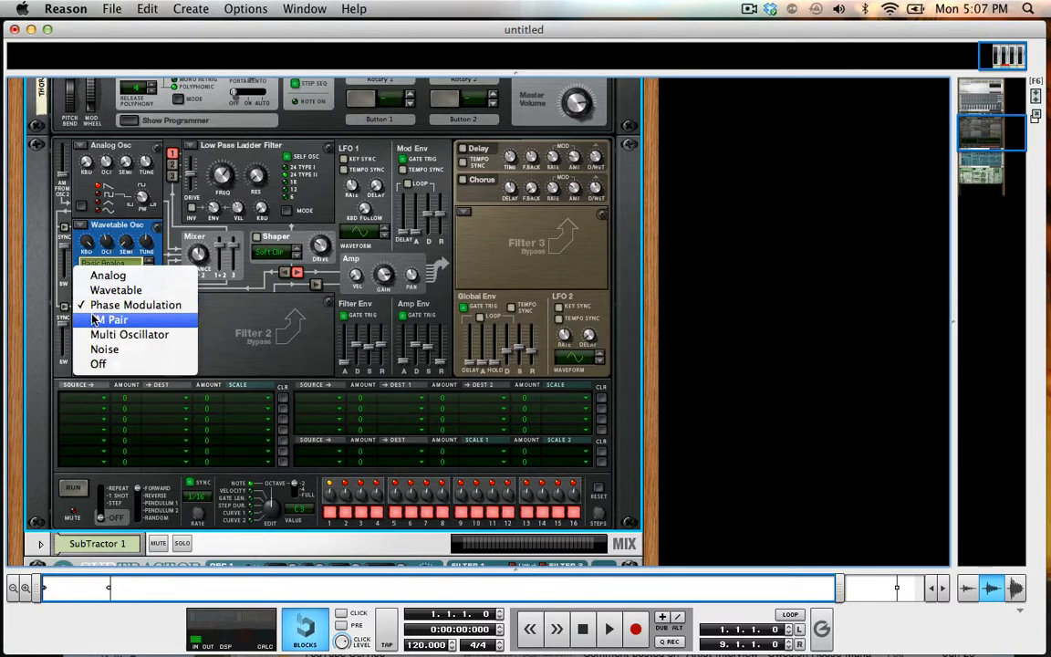
{"action": "left_click", "coordinate": [109, 320]}
{"action": "left_click", "coordinate": [84, 306]}
{"action": "left_click", "coordinate": [101, 320]}
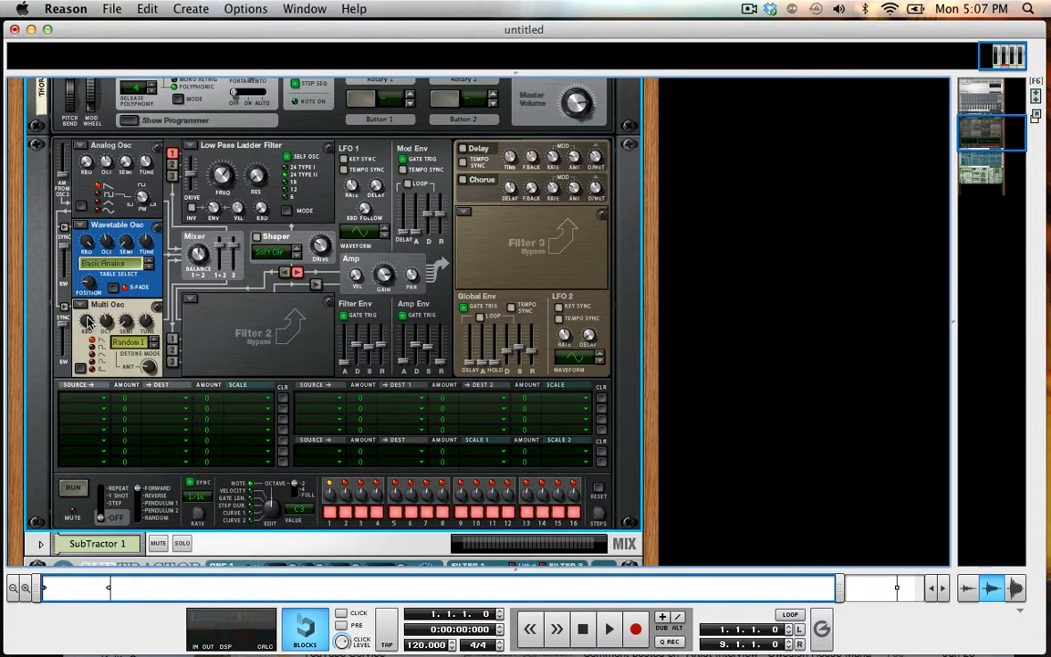
{"action": "left_click", "coordinate": [84, 304]}
{"action": "left_click", "coordinate": [96, 324]}
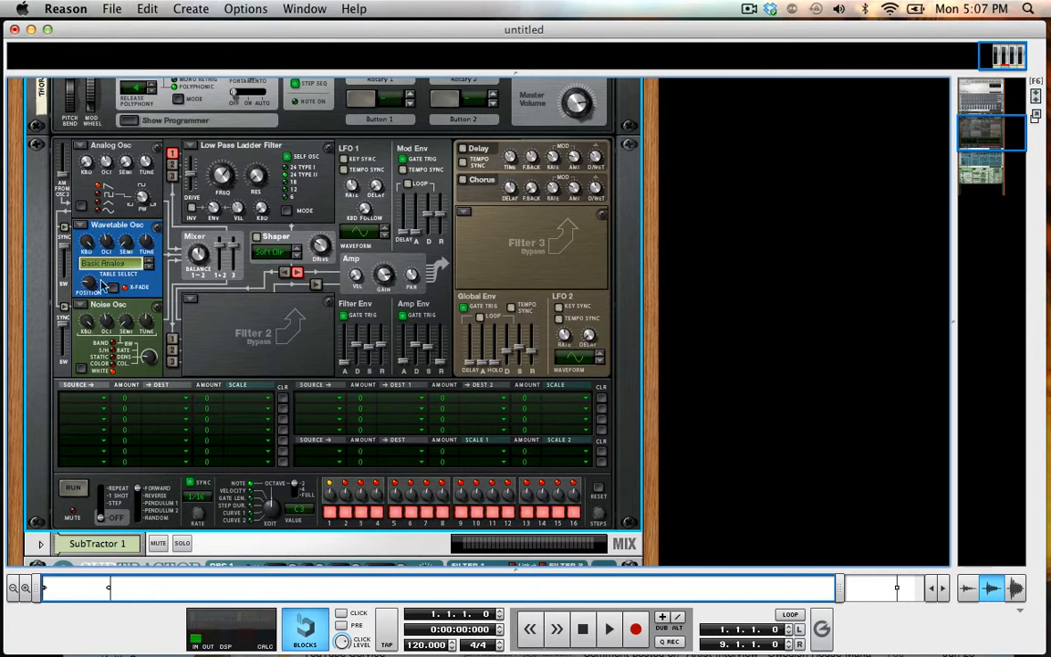
- Switch Thor's Osc 2 and Osc 3 slots to Off, leaving only the Analog oscillator
{"action": "mouse_move", "coordinate": [87, 167]}
{"action": "left_mouse_down"}
{"action": "mouse_move", "coordinate": [89, 144]}
{"action": "mouse_move", "coordinate": [108, 195]}
{"action": "mouse_move", "coordinate": [91, 188]}
{"action": "left_mouse_up"}
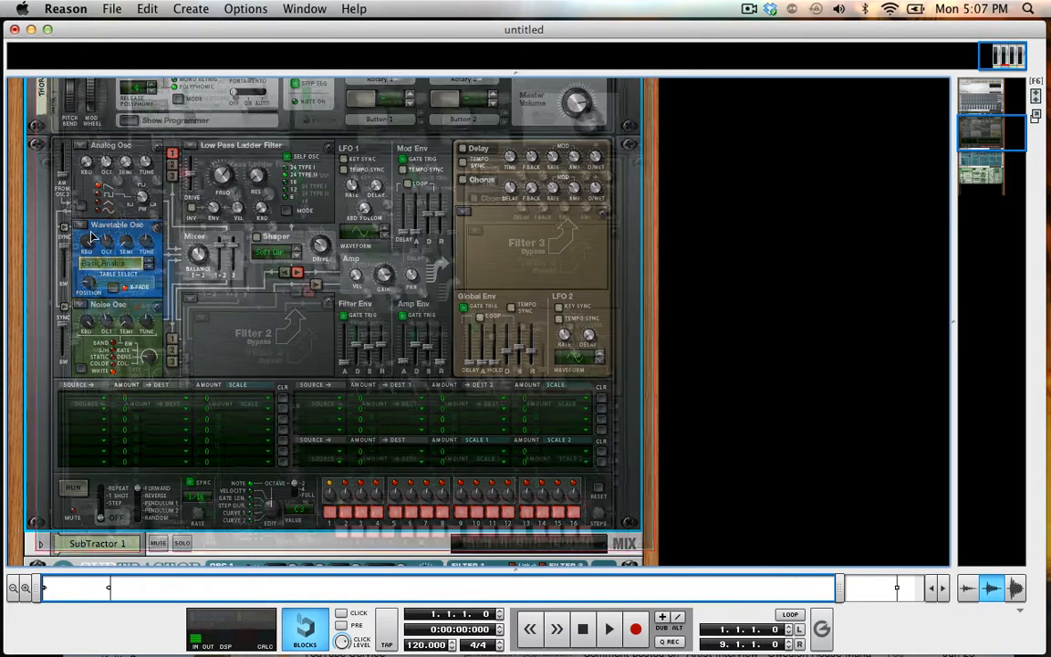
{"action": "left_click", "coordinate": [101, 226]}
{"action": "left_click", "coordinate": [126, 301]}
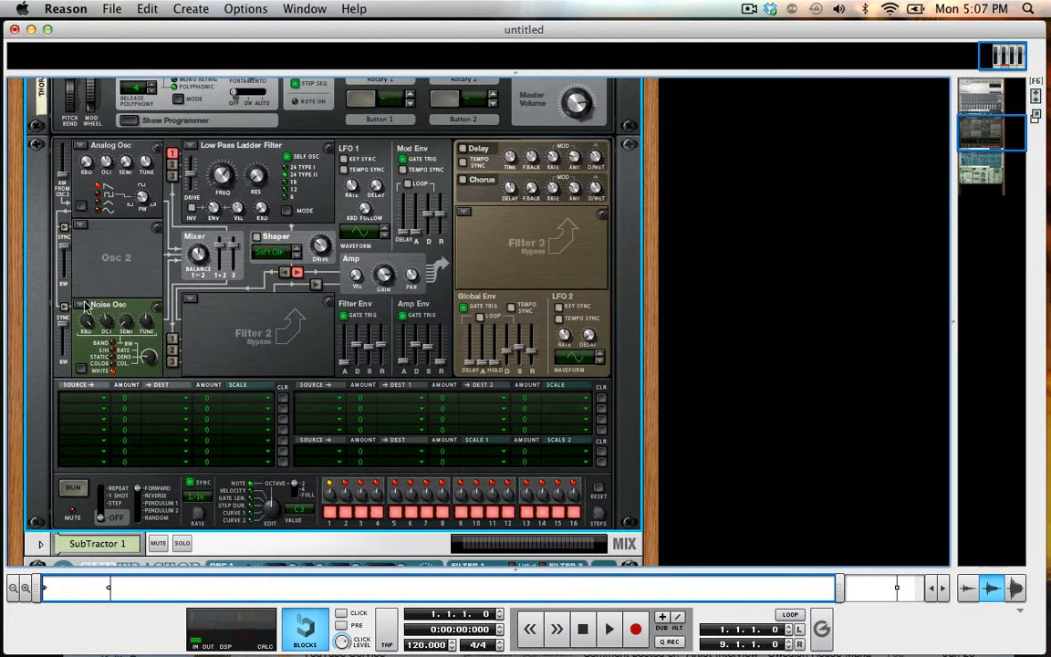
{"action": "left_click", "coordinate": [90, 305]}
{"action": "left_click", "coordinate": [111, 320]}
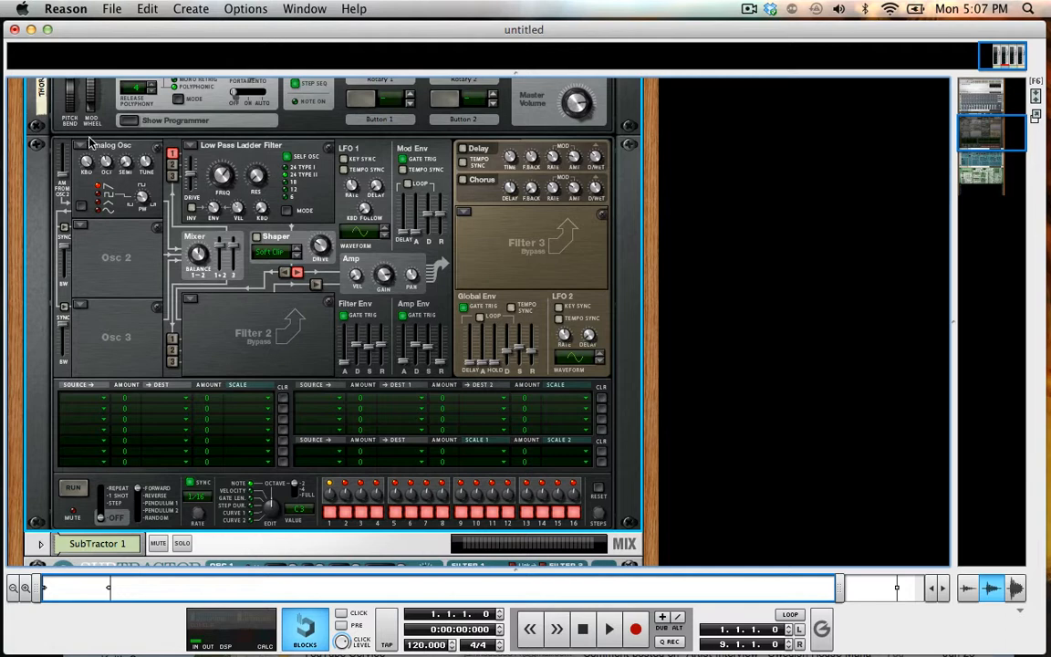
- Vary the keyboard tracking (Kbd) amount of Thor's Analog oscillator up and down
{"action": "mouse_move", "coordinate": [86, 163]}
{"action": "left_click_drag", "start_coordinate": [87, 162], "coordinate": [73, 66]}
{"action": "mouse_move", "coordinate": [86, 165]}
{"action": "left_click_drag", "start_coordinate": [85, 165], "coordinate": [118, 258]}
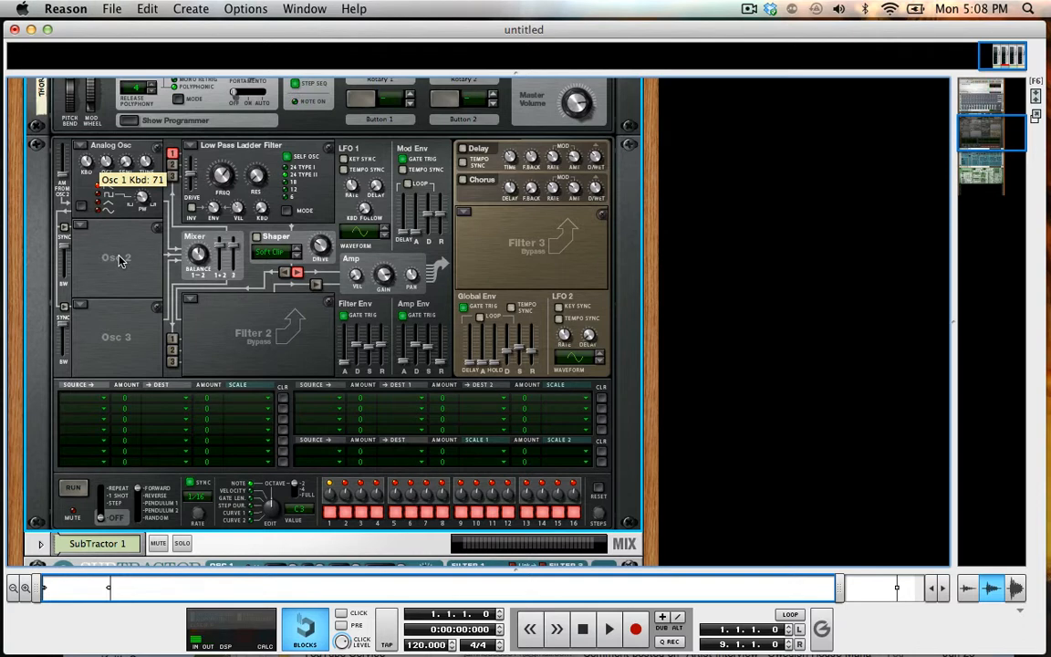
{"action": "left_click_drag", "start_coordinate": [118, 258], "coordinate": [159, 394]}
{"action": "left_click_drag", "start_coordinate": [156, 438], "coordinate": [156, 438]}
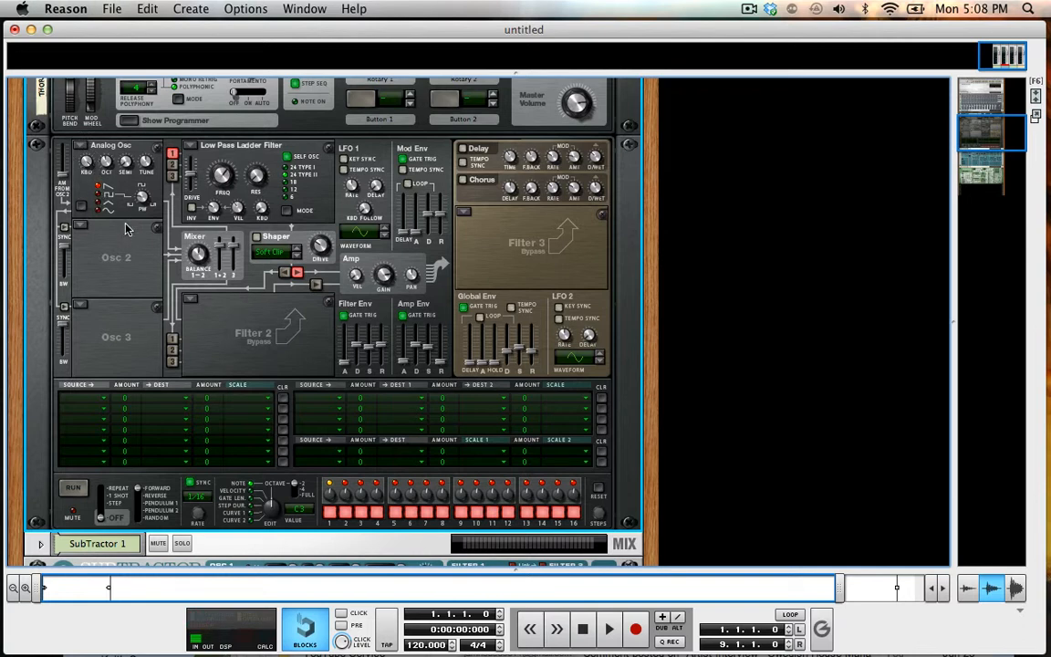
- Examine the waveform choices of Thor's Analog oscillator against the oscillators of the SubTractor and Malström
{"action": "left_click", "coordinate": [106, 191]}
{"action": "scroll", "coordinate": [115, 205], "scroll_direction": "down", "scroll_amount": 3}
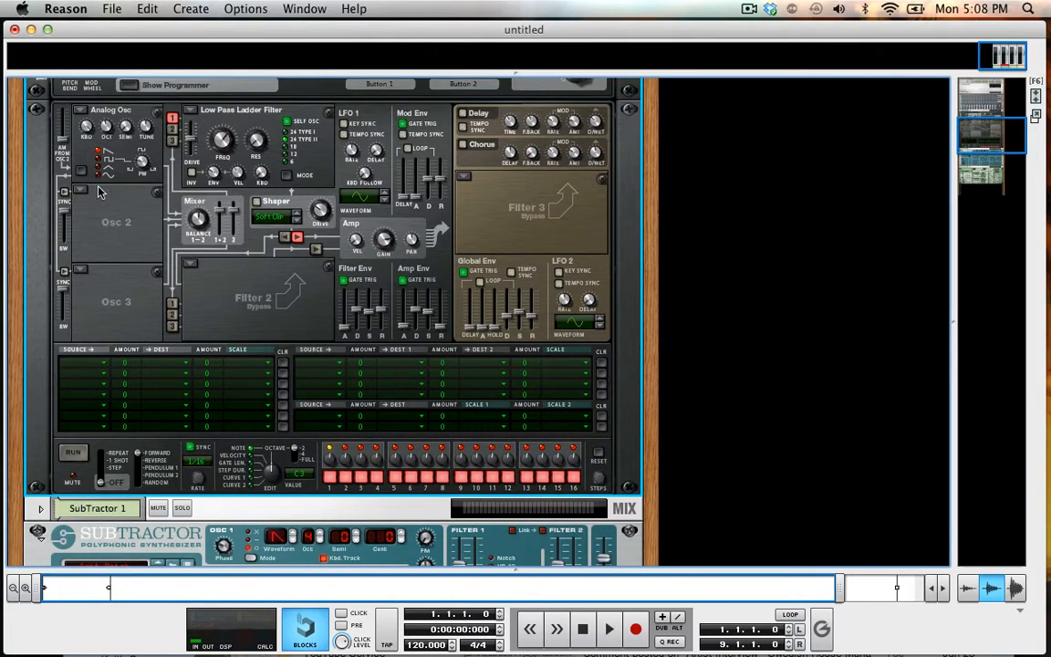
{"action": "scroll", "coordinate": [141, 252], "scroll_direction": "down", "scroll_amount": 5}
{"action": "scroll", "coordinate": [141, 268], "scroll_direction": "up", "scroll_amount": 5}
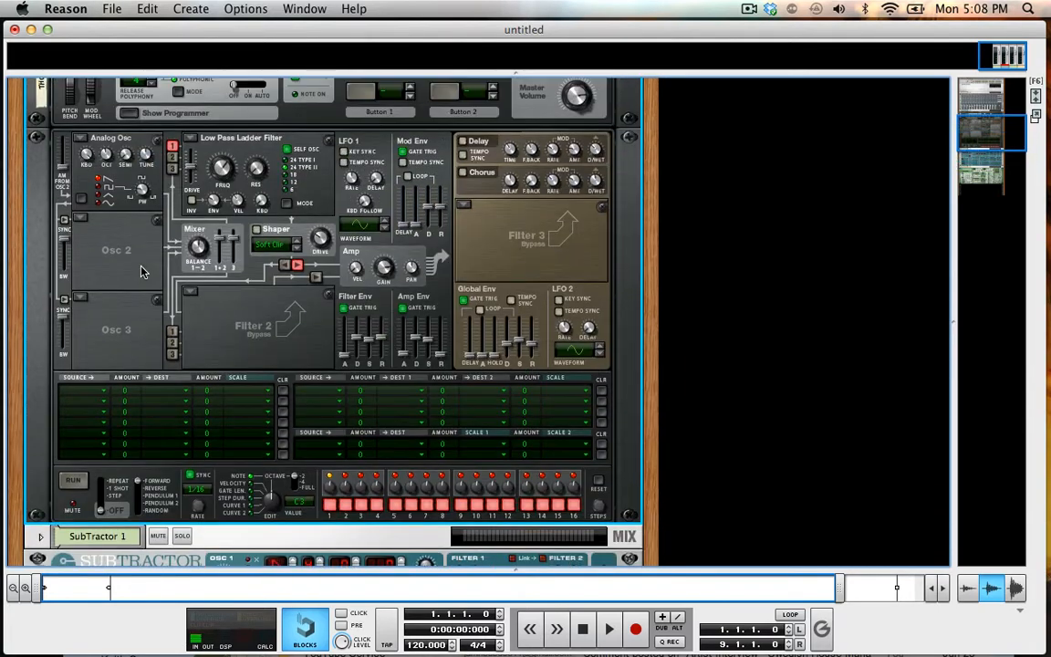
{"action": "scroll", "coordinate": [142, 269], "scroll_direction": "down", "scroll_amount": 6}
{"action": "scroll", "coordinate": [271, 328], "scroll_direction": "down", "scroll_amount": 2}
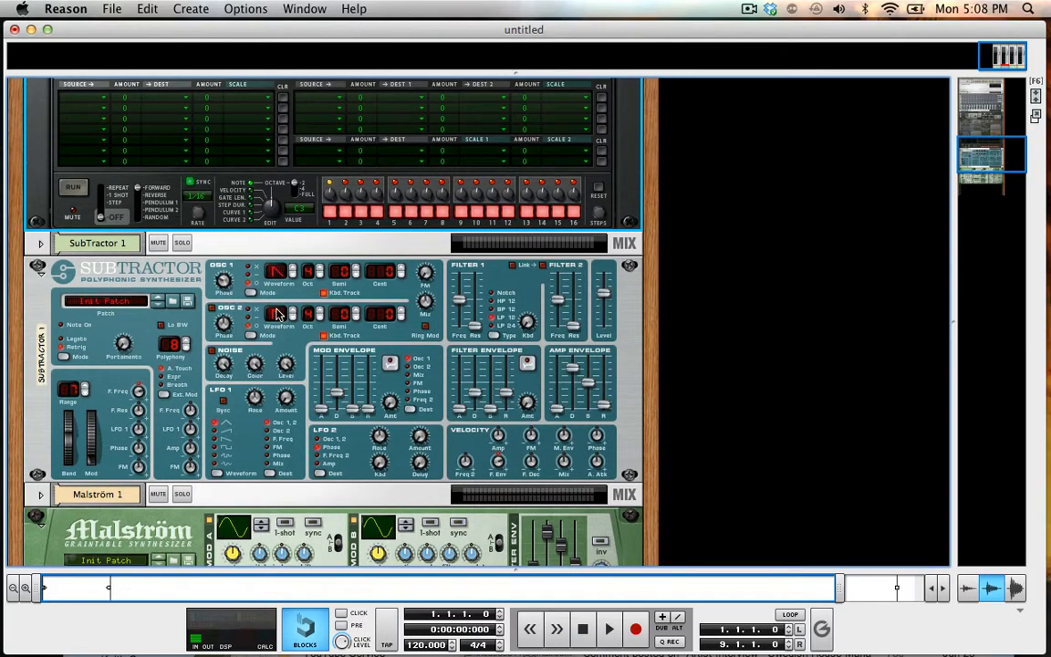
{"action": "scroll", "coordinate": [278, 315], "scroll_direction": "down", "scroll_amount": 9}
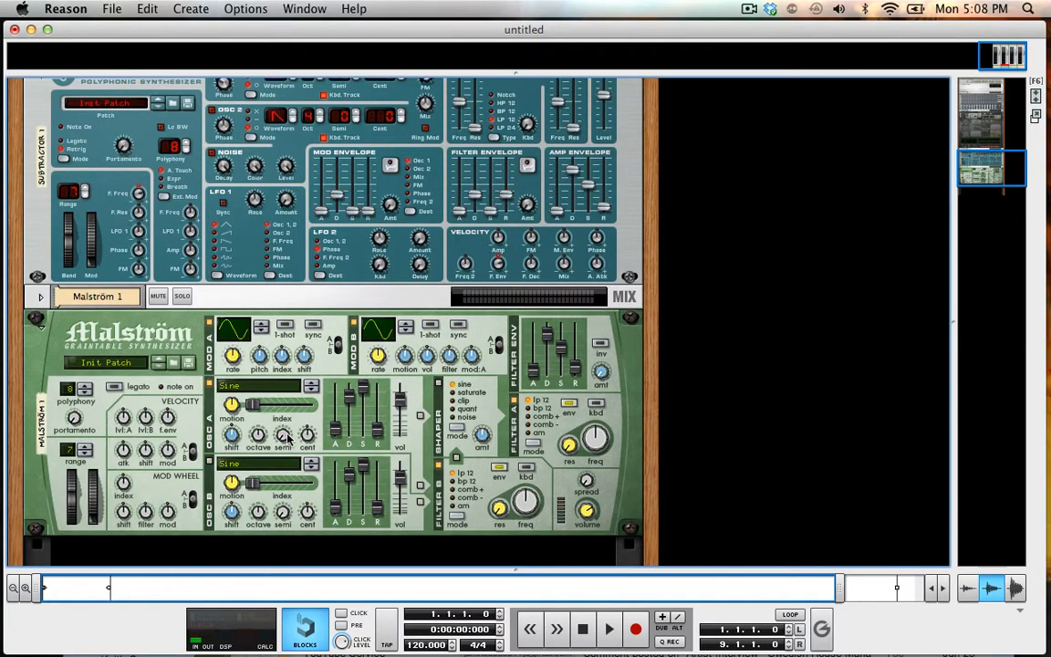
{"action": "scroll", "coordinate": [287, 440], "scroll_direction": "up", "scroll_amount": 5}
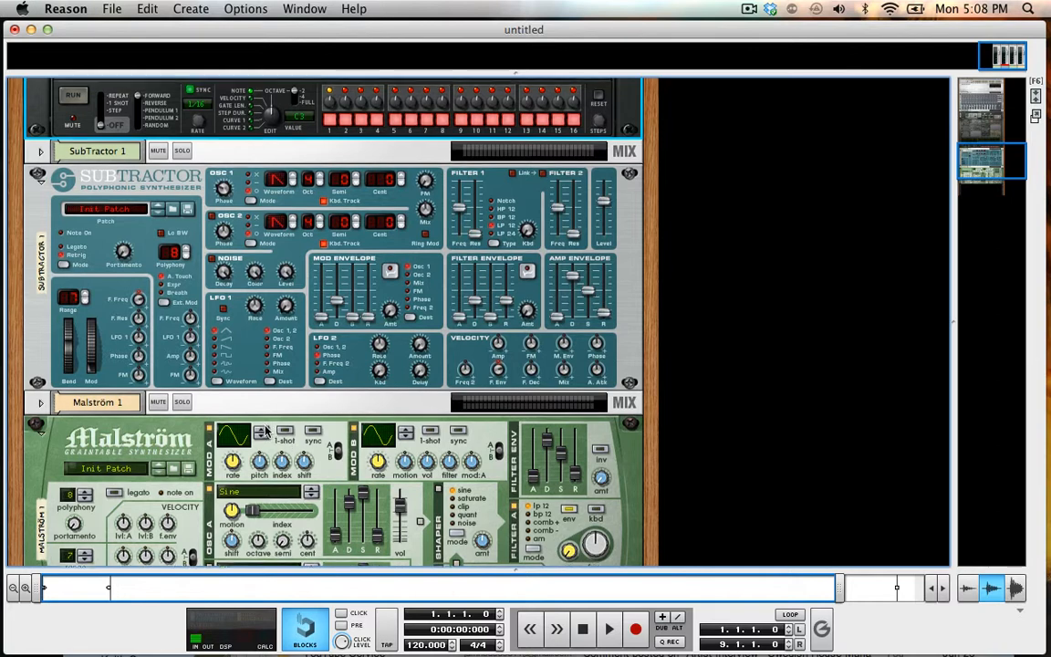
- Compare Thor's oscillator section with the Osc 1 and Osc 2 sections of the SubTractor
{"action": "scroll", "coordinate": [283, 436], "scroll_direction": "up", "scroll_amount": 12}
{"action": "scroll", "coordinate": [269, 433], "scroll_direction": "down", "scroll_amount": 7}
{"action": "scroll", "coordinate": [267, 431], "scroll_direction": "down", "scroll_amount": 1}
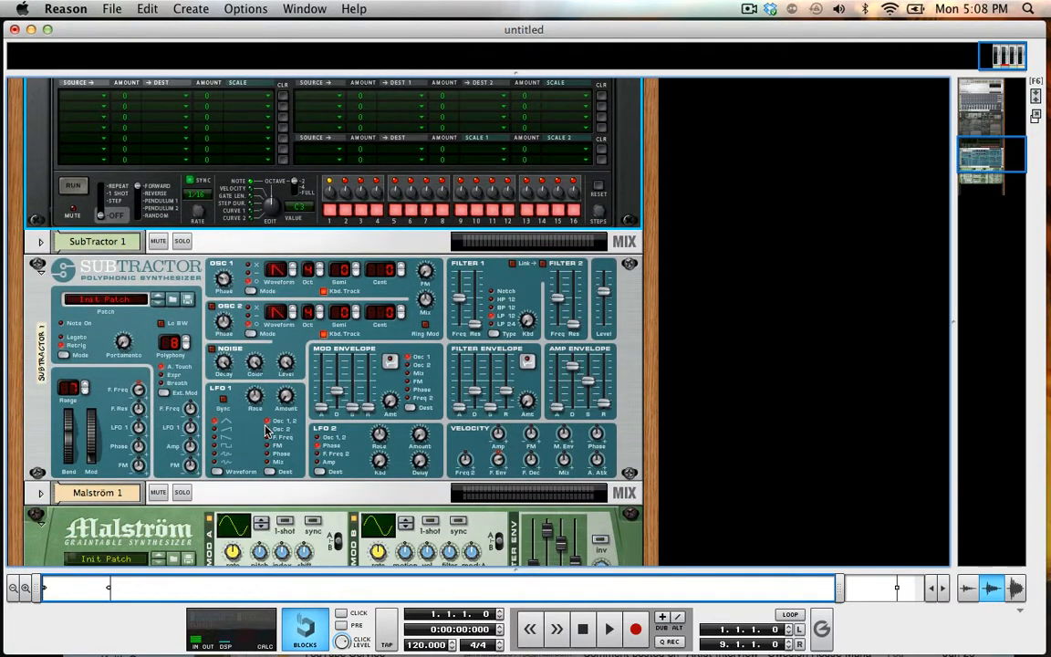
{"action": "scroll", "coordinate": [265, 429], "scroll_direction": "up", "scroll_amount": 20}
{"action": "scroll", "coordinate": [239, 407], "scroll_direction": "down", "scroll_amount": 3}
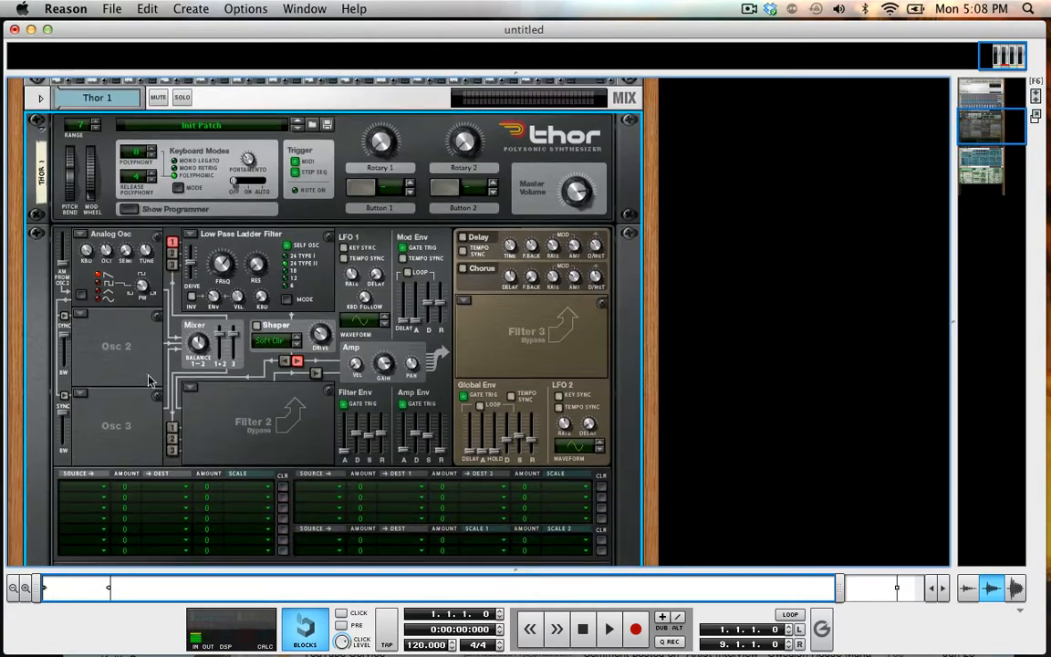
{"action": "scroll", "coordinate": [235, 402], "scroll_direction": "down", "scroll_amount": 20}
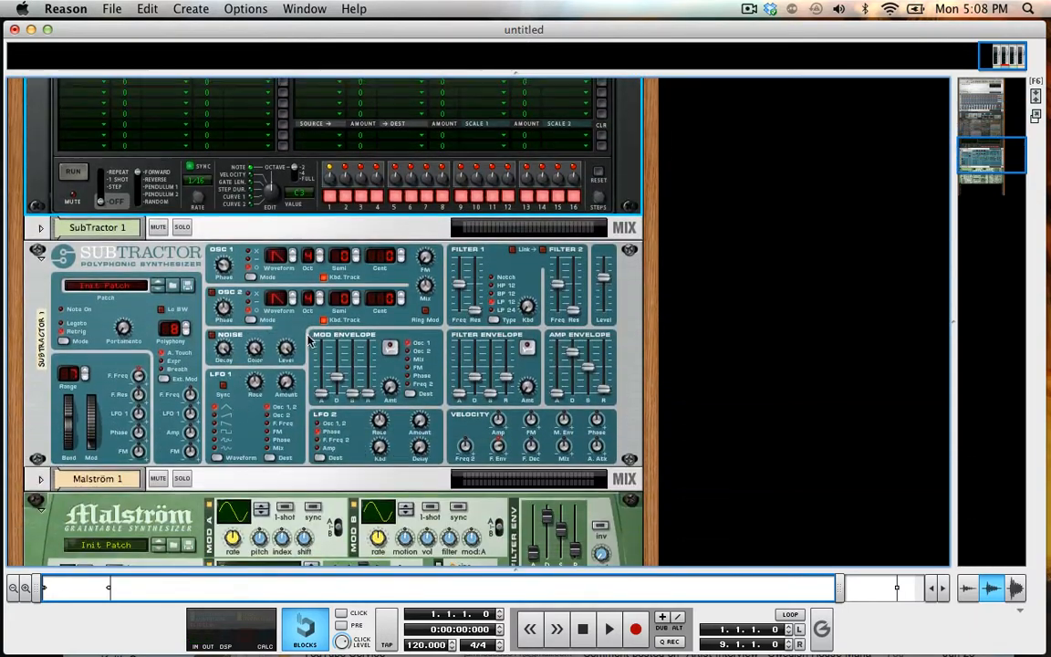
{"action": "scroll", "coordinate": [278, 286], "scroll_direction": "up", "scroll_amount": 15}
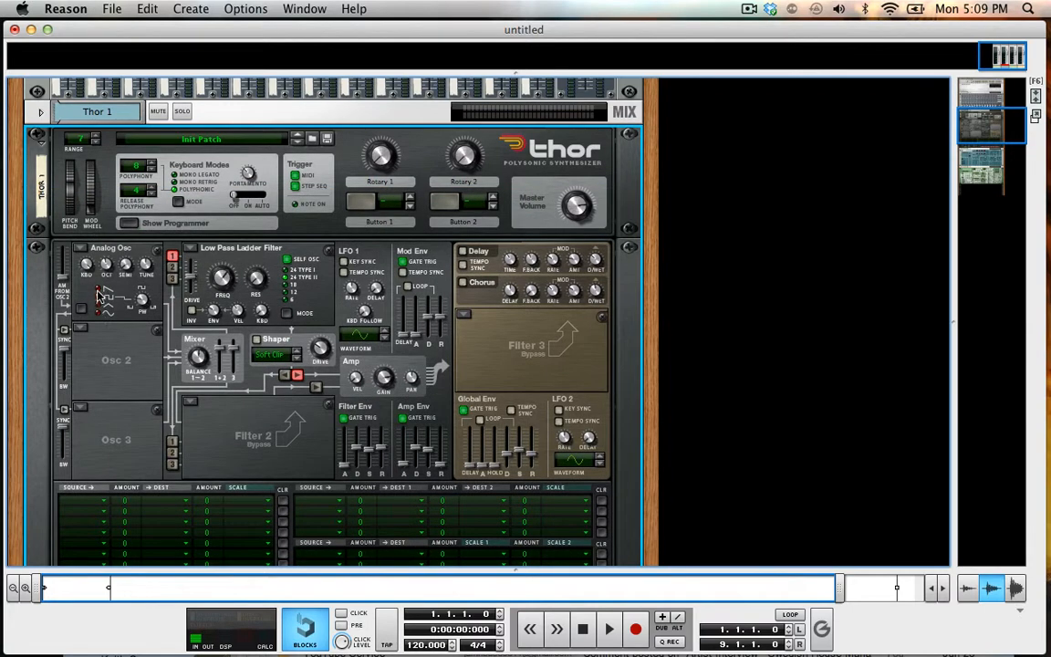
- Try the Wavetable, Phase Modulation and FM Pair types in Thor's Osc 1 slot
{"action": "left_click_drag", "start_coordinate": [98, 298], "coordinate": [97, 274]}
{"action": "left_click", "coordinate": [80, 247]}
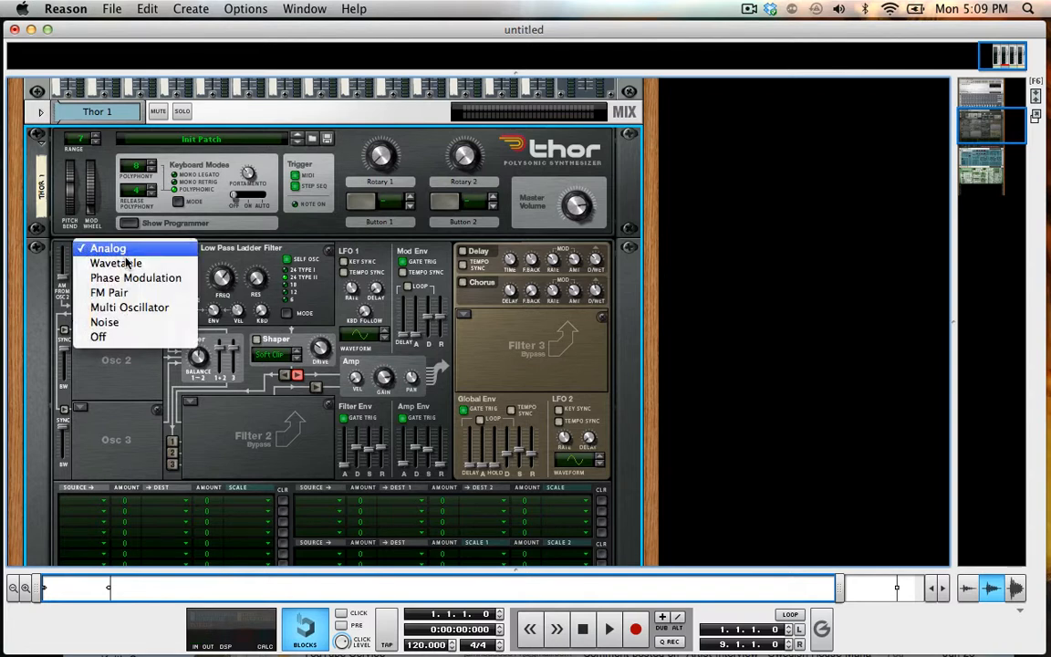
{"action": "left_click", "coordinate": [128, 265]}
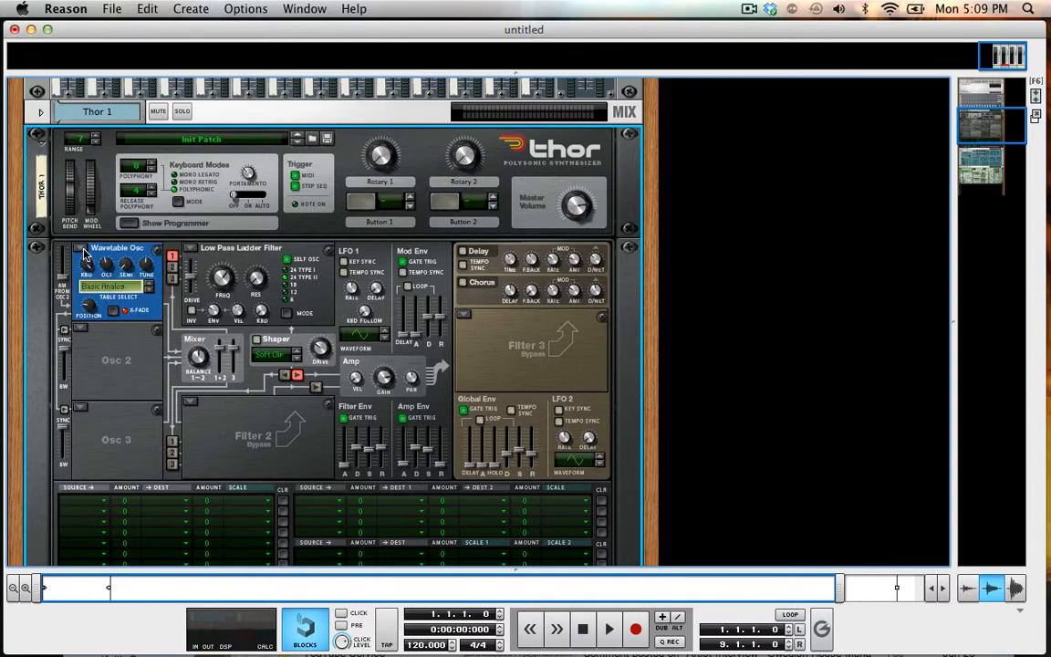
{"action": "left_click", "coordinate": [80, 247]}
{"action": "left_click", "coordinate": [109, 263]}
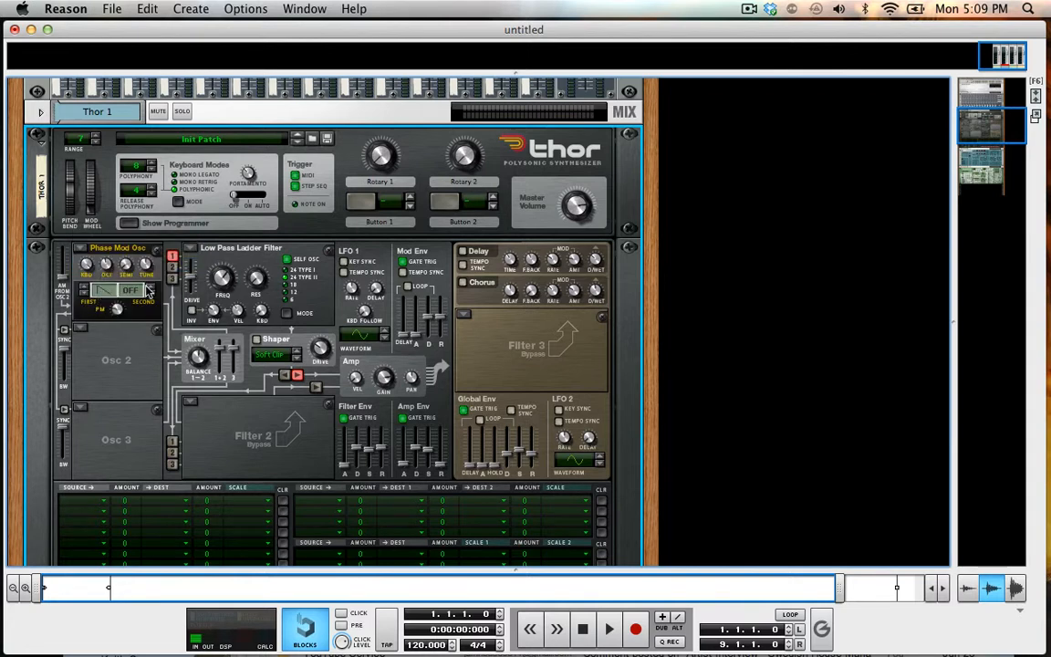
{"action": "left_click", "coordinate": [81, 247]}
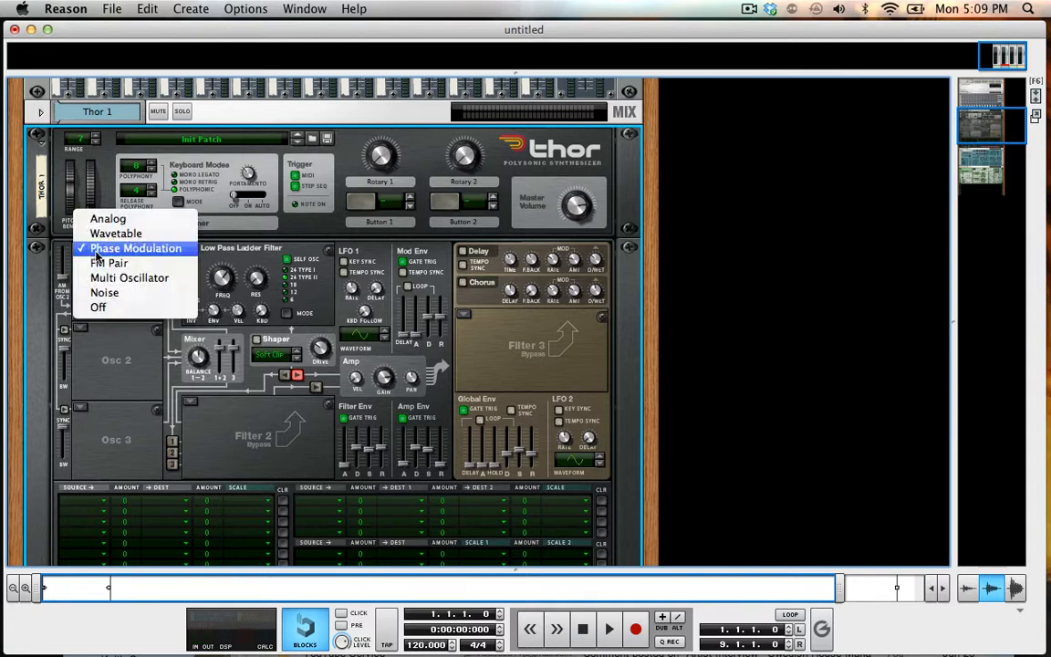
{"action": "left_click", "coordinate": [111, 264]}
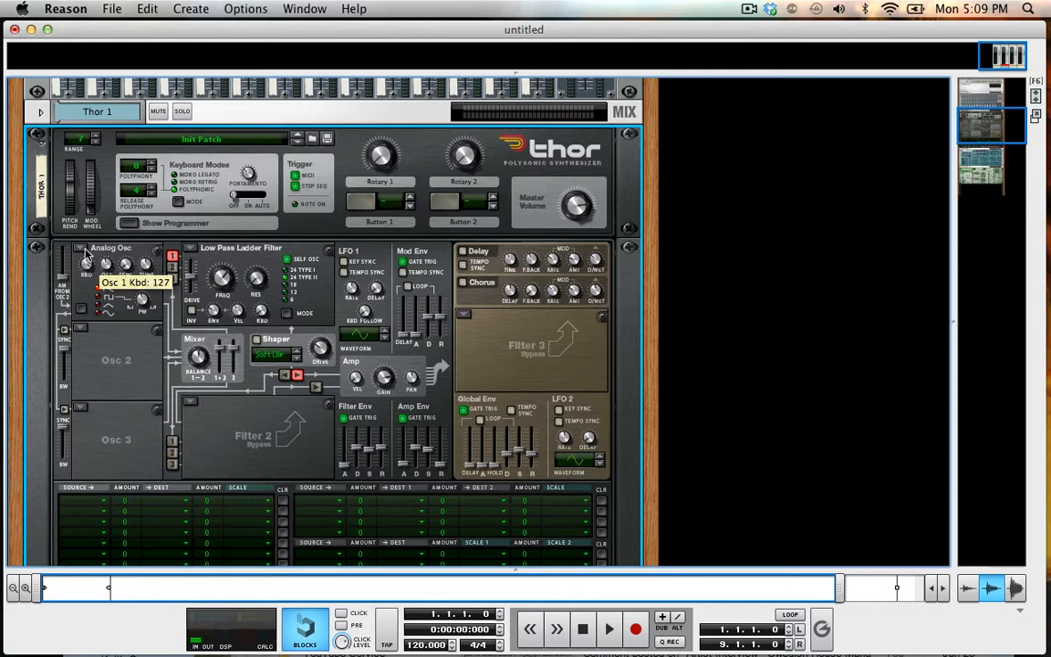
- Cycle through several waveforms of SubTractor's Osc 1 and return to the sawtooth
{"action": "scroll", "coordinate": [78, 254], "scroll_direction": "down", "scroll_amount": 10}
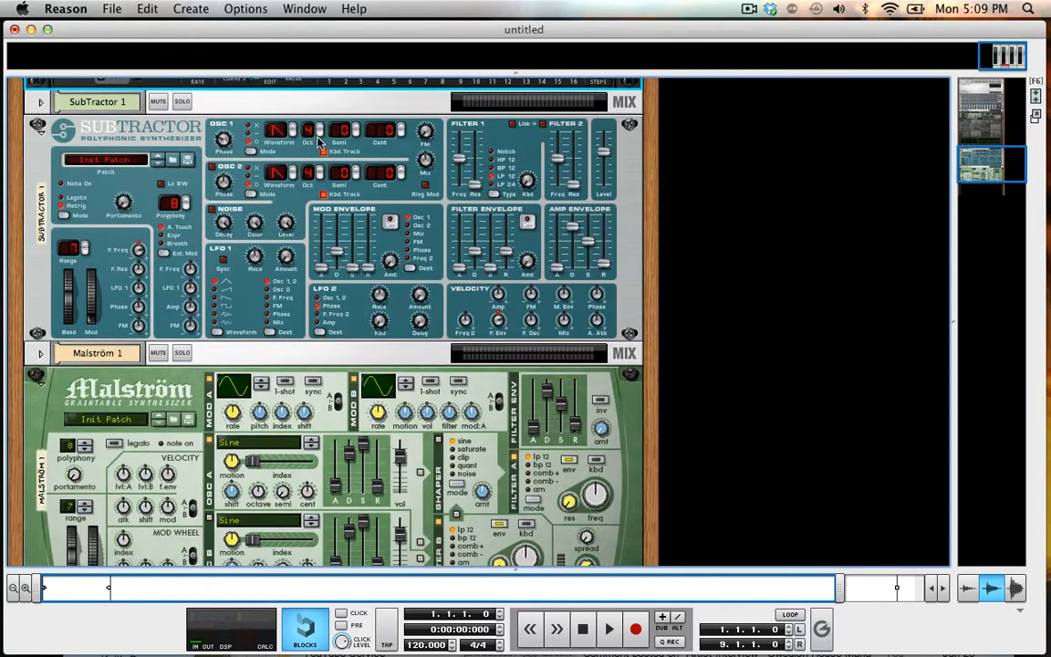
{"action": "left_click", "coordinate": [292, 134]}
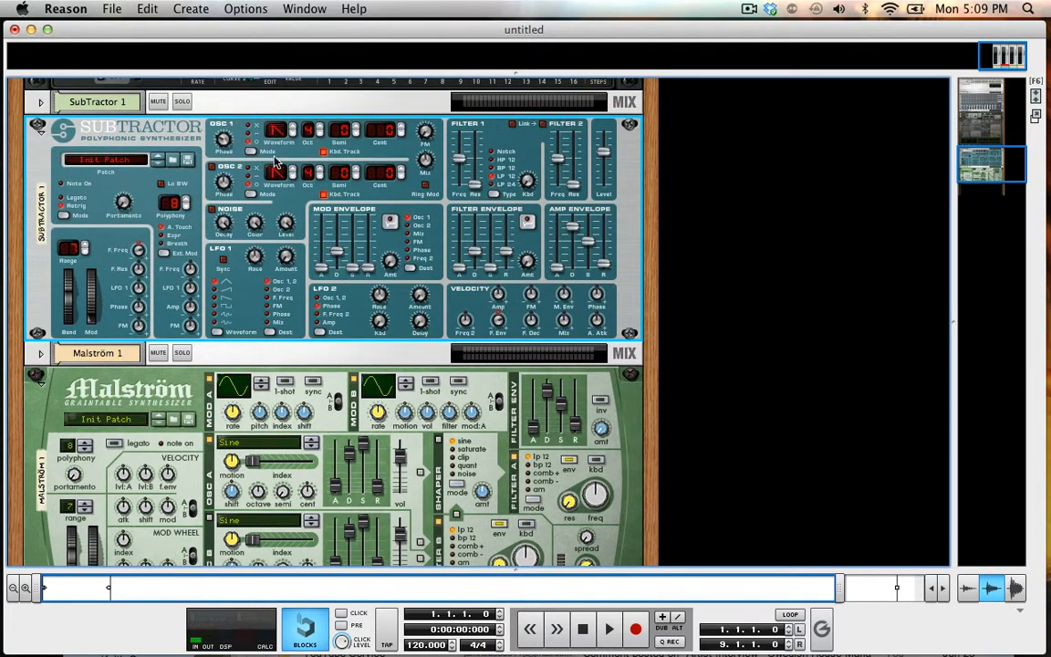
{"action": "left_click", "coordinate": [292, 129]}
{"action": "left_click", "coordinate": [291, 126]}
{"action": "left_click", "coordinate": [293, 136]}
{"action": "left_click", "coordinate": [293, 129]}
{"action": "left_click", "coordinate": [293, 136]}
{"action": "left_click", "coordinate": [293, 136]}
{"action": "left_click", "coordinate": [293, 136]}
- Examine the full list of graintable choices for Malström's Osc A, from the Bass to the Wind entries
{"action": "scroll", "coordinate": [267, 274], "scroll_direction": "down", "scroll_amount": 3}
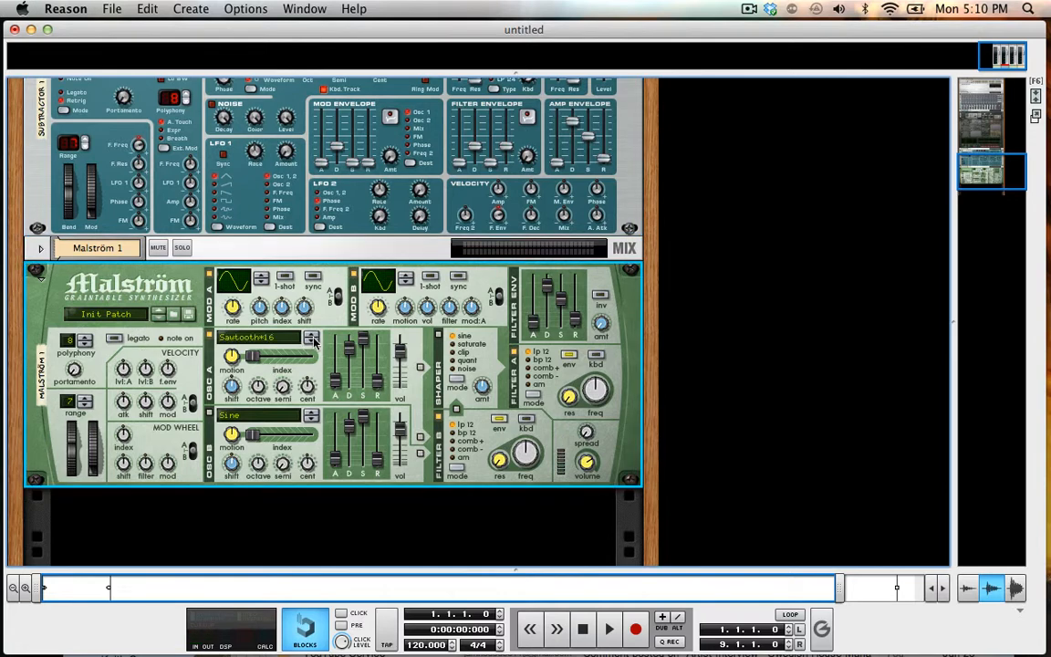
{"action": "left_click", "coordinate": [259, 338]}
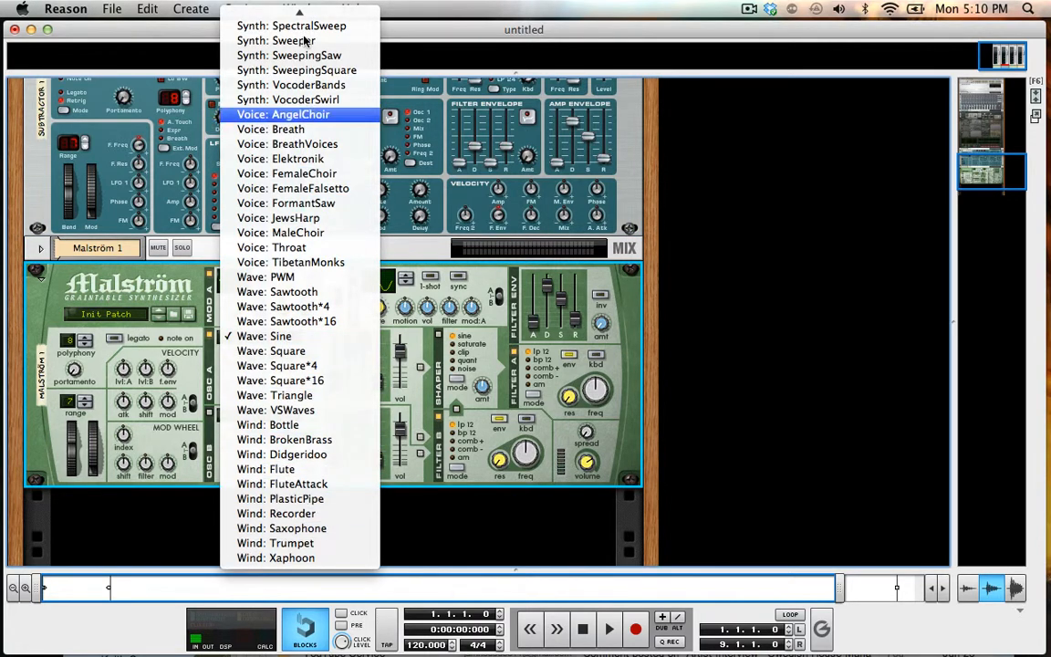
{"action": "mouse_move", "coordinate": [293, 17]}
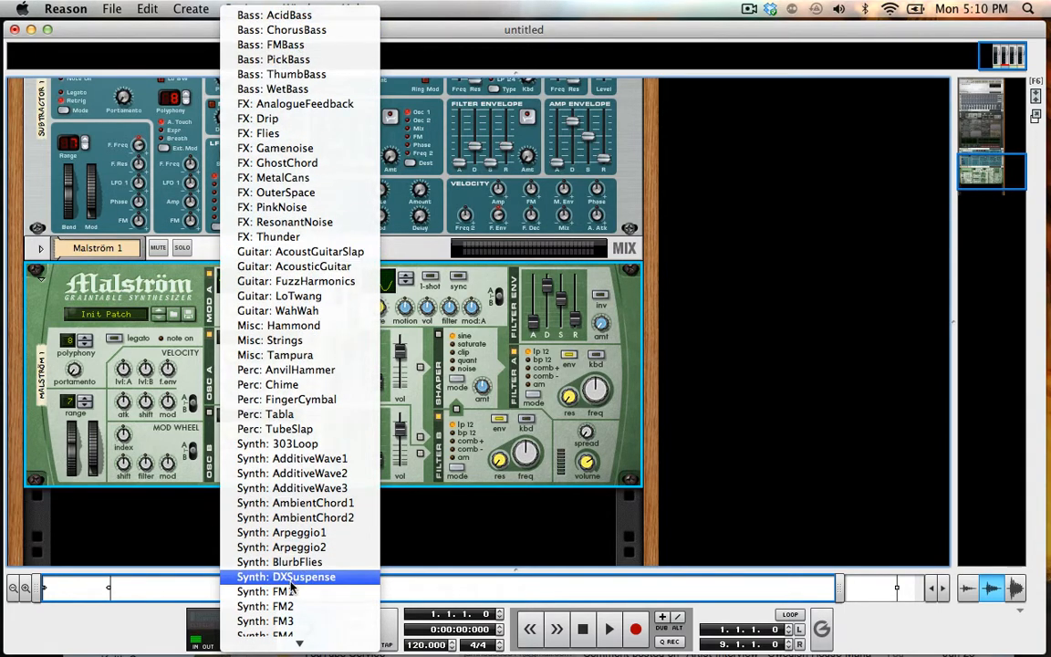
{"action": "mouse_move", "coordinate": [292, 644]}
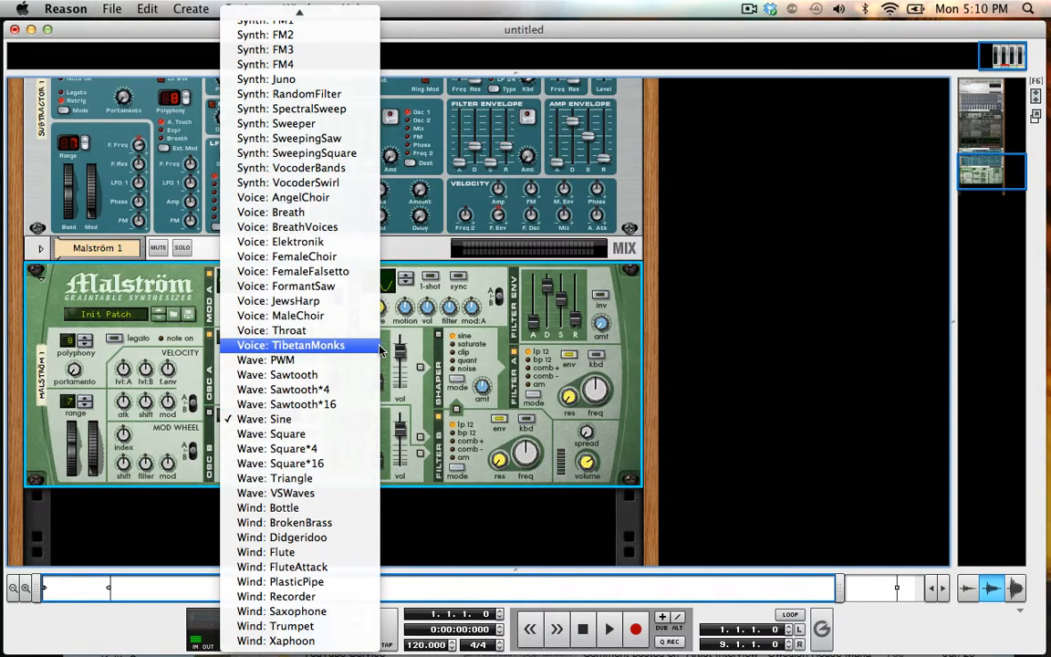
{"action": "left_click", "coordinate": [390, 347]}
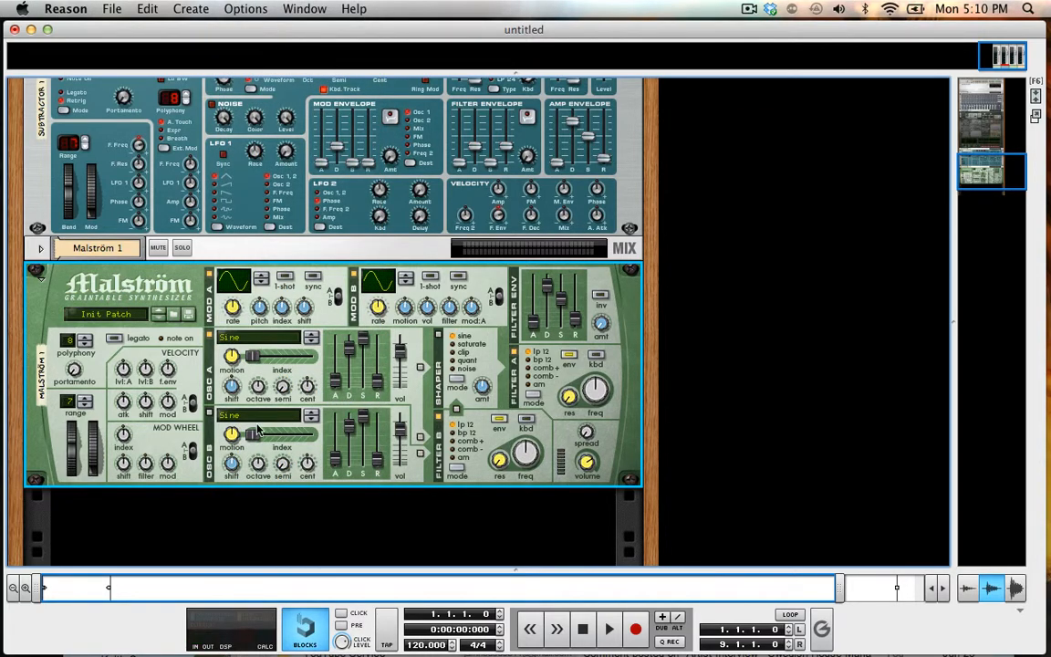
- Vary the octave (Oct) and semitone (Semi) tuning of Thor's Analog oscillator up and down
{"action": "scroll", "coordinate": [256, 347], "scroll_direction": "up", "scroll_amount": 10}
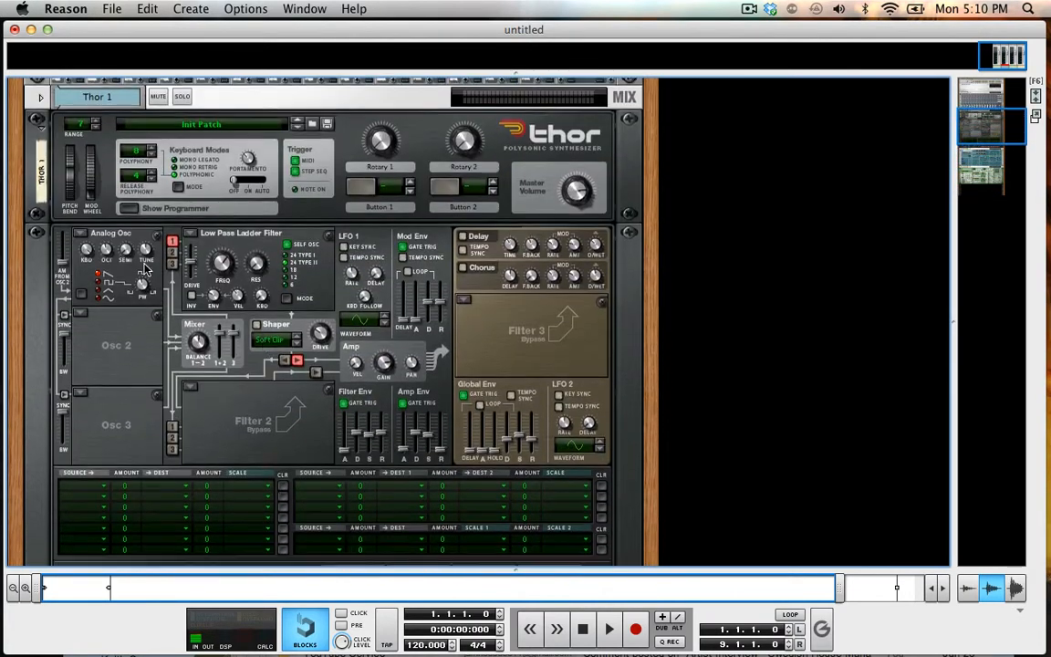
{"action": "mouse_move", "coordinate": [106, 251]}
{"action": "left_mouse_down"}
{"action": "mouse_move", "coordinate": [109, 260]}
{"action": "mouse_move", "coordinate": [104, 234]}
{"action": "left_mouse_up"}
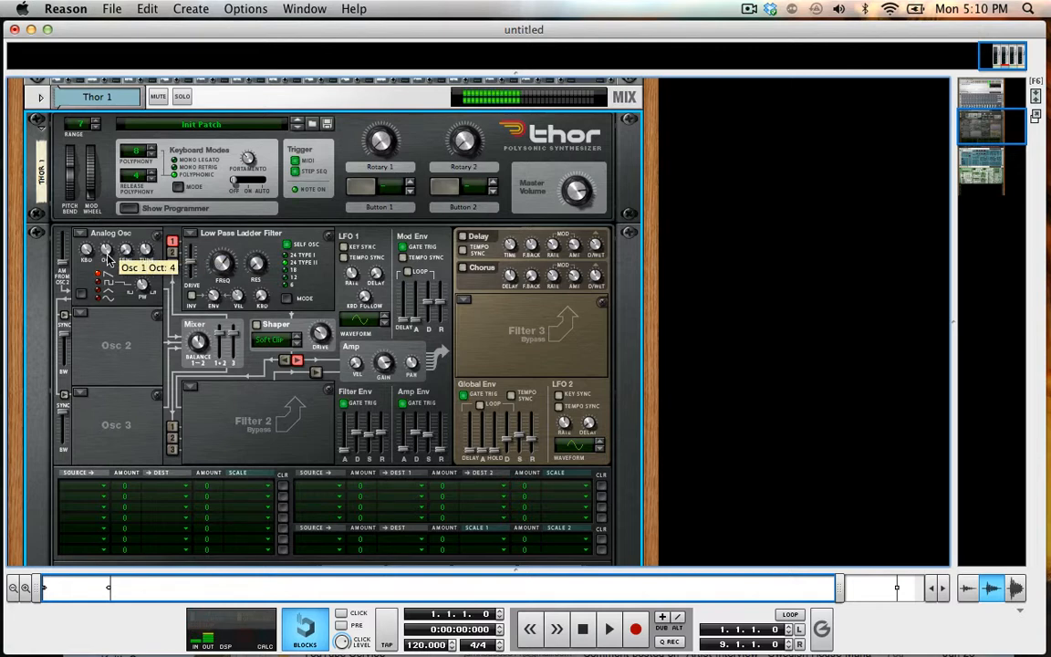
{"action": "mouse_move", "coordinate": [108, 258]}
{"action": "left_mouse_down"}
{"action": "mouse_move", "coordinate": [97, 215]}
{"action": "mouse_move", "coordinate": [111, 201]}
{"action": "mouse_move", "coordinate": [96, 213]}
{"action": "mouse_move", "coordinate": [113, 264]}
{"action": "mouse_move", "coordinate": [121, 262]}
{"action": "left_mouse_up"}
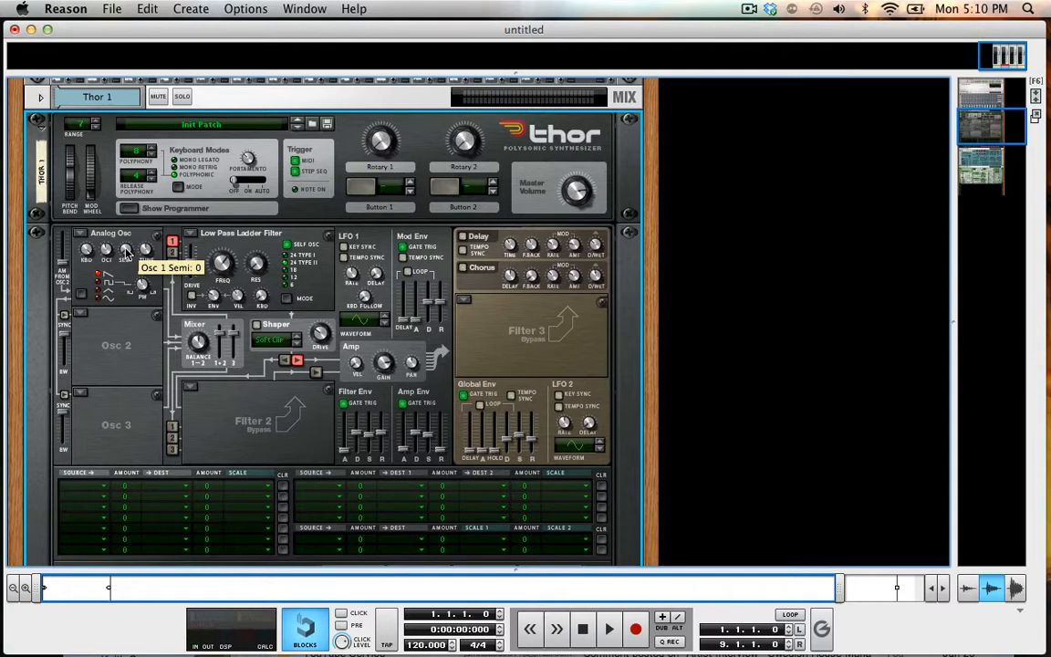
{"action": "left_click_drag", "start_coordinate": [128, 256], "coordinate": [127, 246]}
{"action": "left_click_drag", "start_coordinate": [126, 248], "coordinate": [147, 13]}
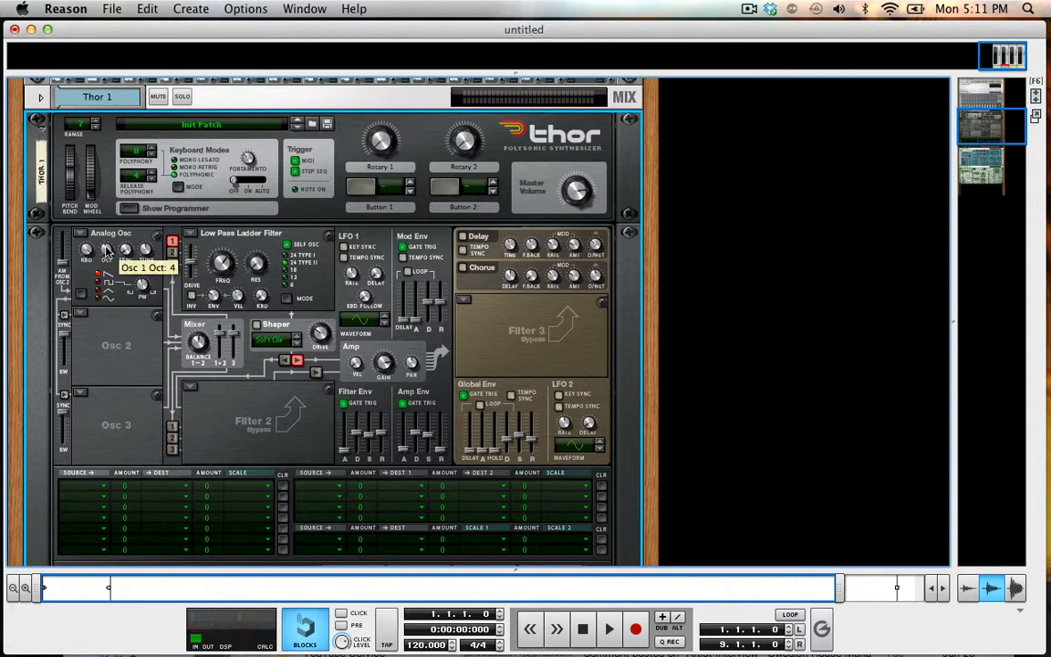
{"action": "left_click_drag", "start_coordinate": [126, 252], "coordinate": [148, 163]}
{"action": "left_click_drag", "start_coordinate": [110, 247], "coordinate": [111, 238]}
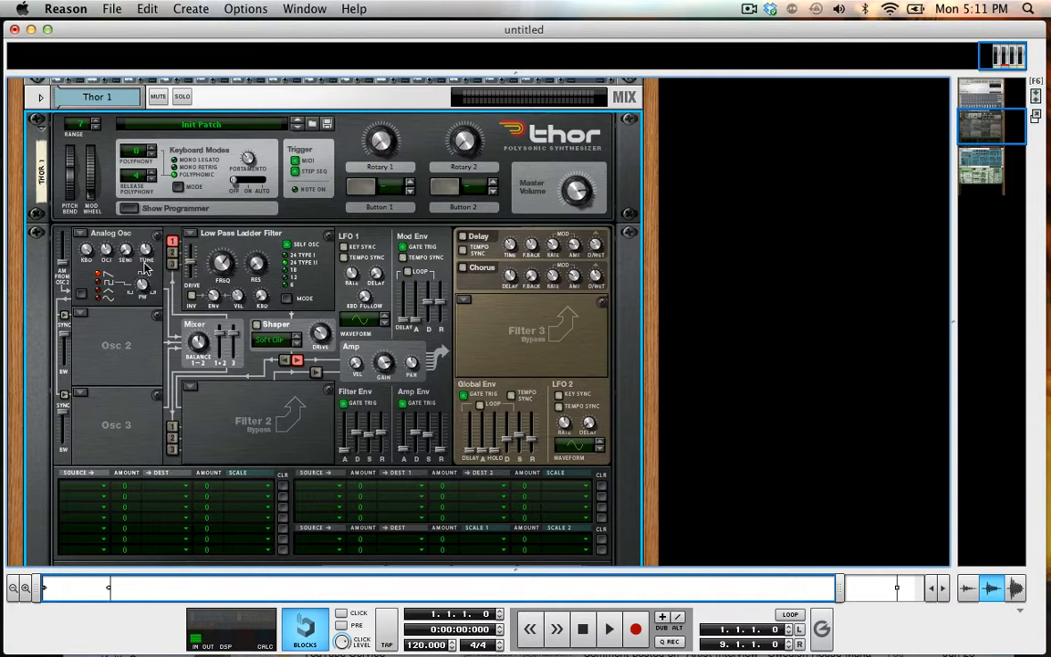
- Vary the fine tuning (Tune) of Thor's Analog oscillator and return it to 0
{"action": "left_click_drag", "start_coordinate": [143, 264], "coordinate": [142, 264]}
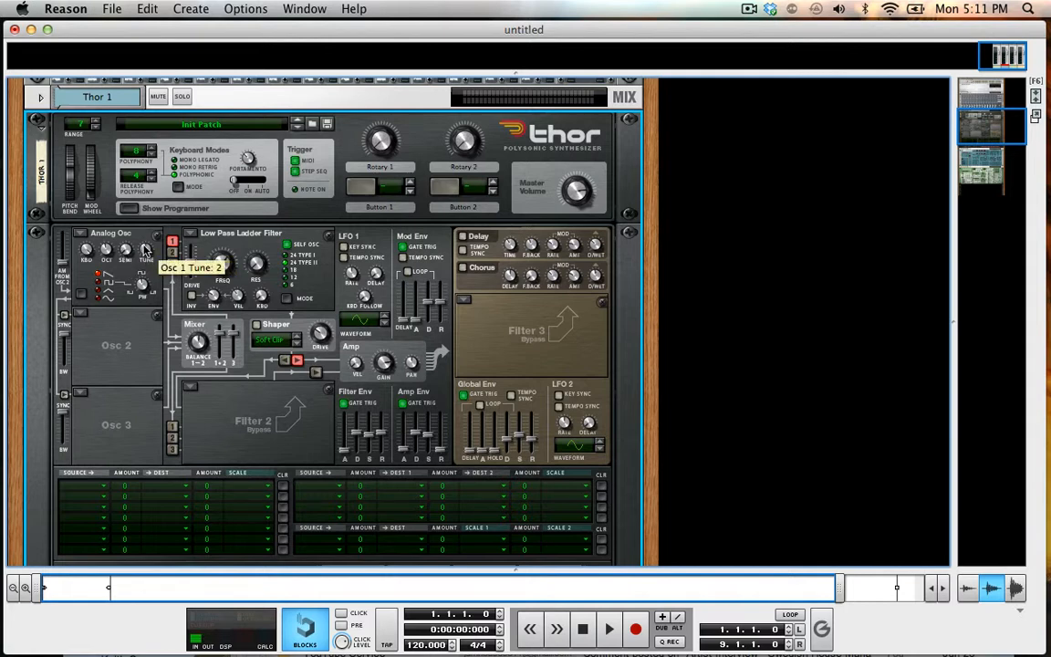
{"action": "left_click_drag", "start_coordinate": [144, 251], "coordinate": [144, 250]}
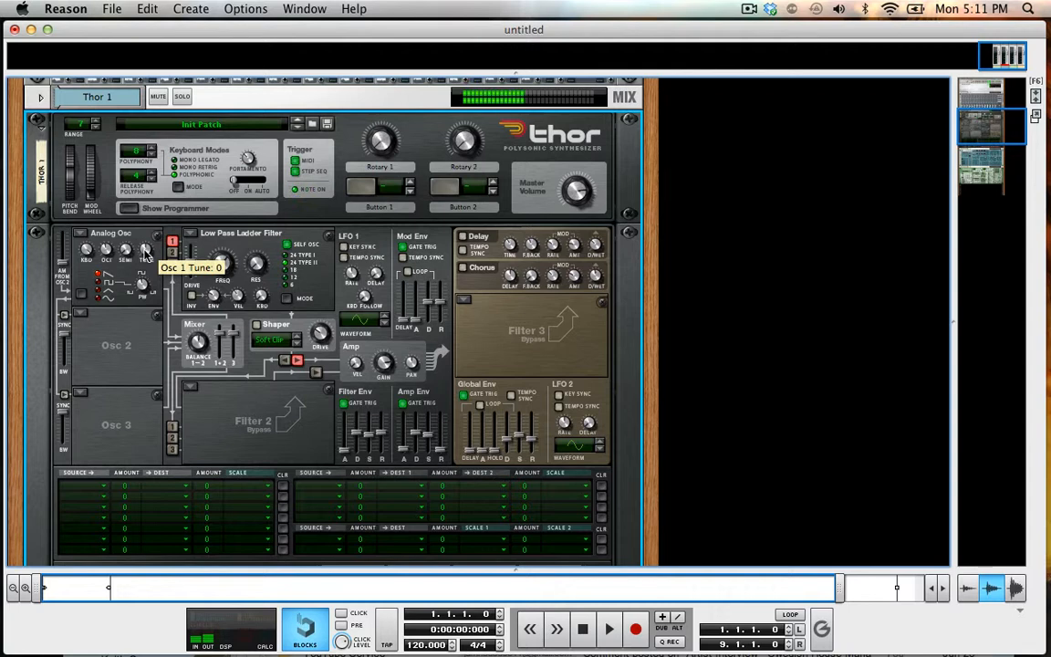
{"action": "mouse_move", "coordinate": [143, 249]}
{"action": "left_mouse_down"}
{"action": "mouse_move", "coordinate": [143, 194]}
{"action": "mouse_move", "coordinate": [146, 253]}
{"action": "left_mouse_up"}
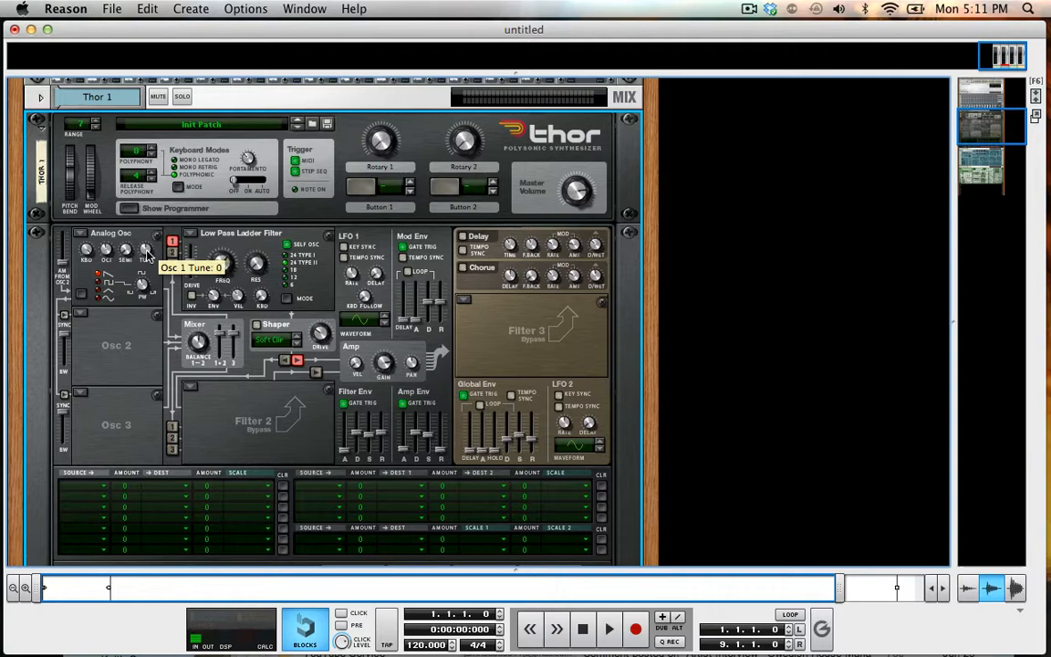
{"action": "scroll", "coordinate": [146, 252], "scroll_direction": "down", "scroll_amount": 8}
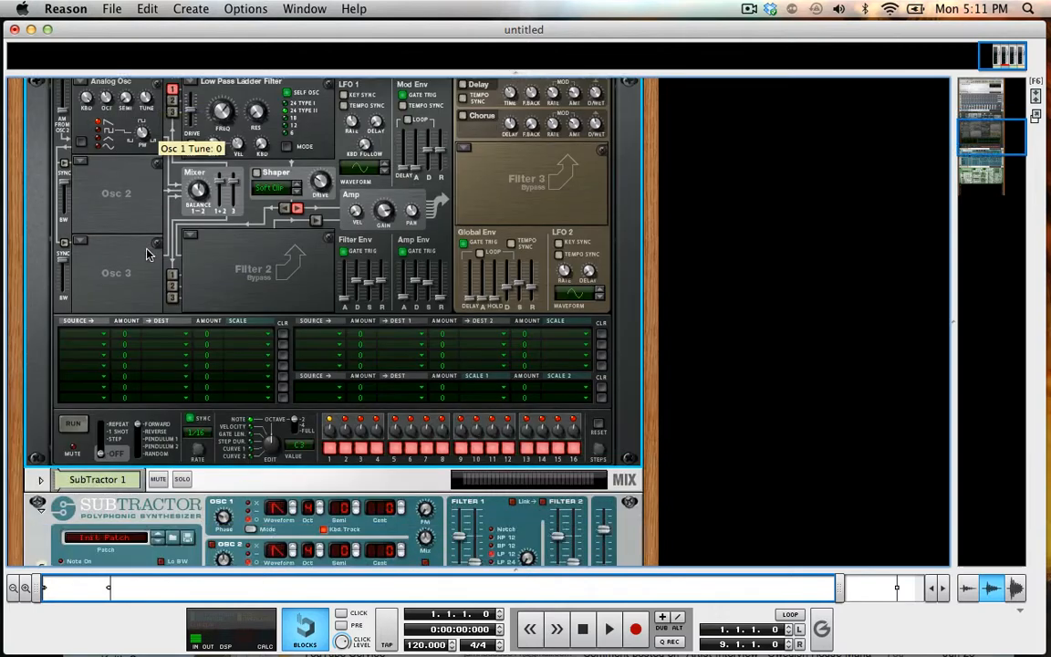
{"action": "scroll", "coordinate": [145, 253], "scroll_direction": "up", "scroll_amount": 7}
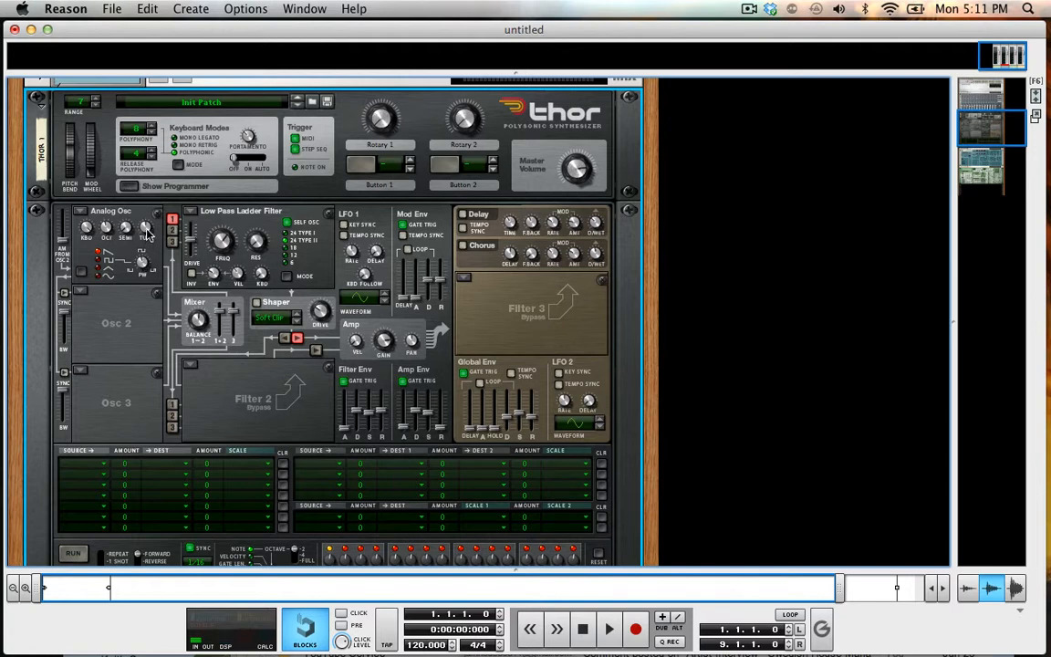
{"action": "left_click_drag", "start_coordinate": [139, 96], "coordinate": [132, 245]}
{"action": "mouse_move", "coordinate": [149, 230]}
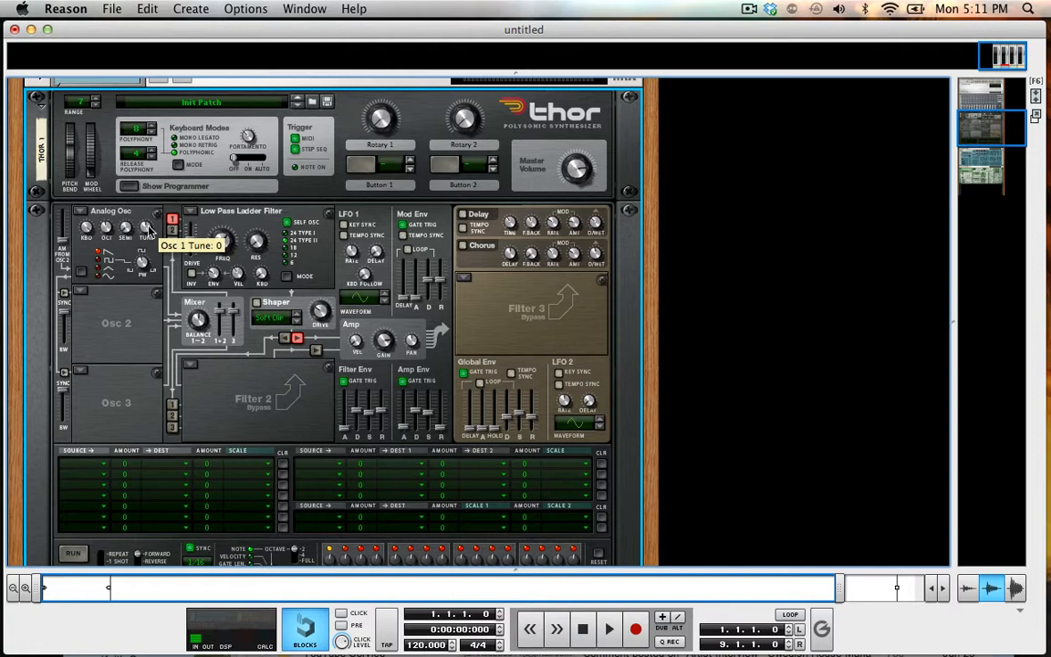
{"action": "left_click_drag", "start_coordinate": [148, 228], "coordinate": [152, 217]}
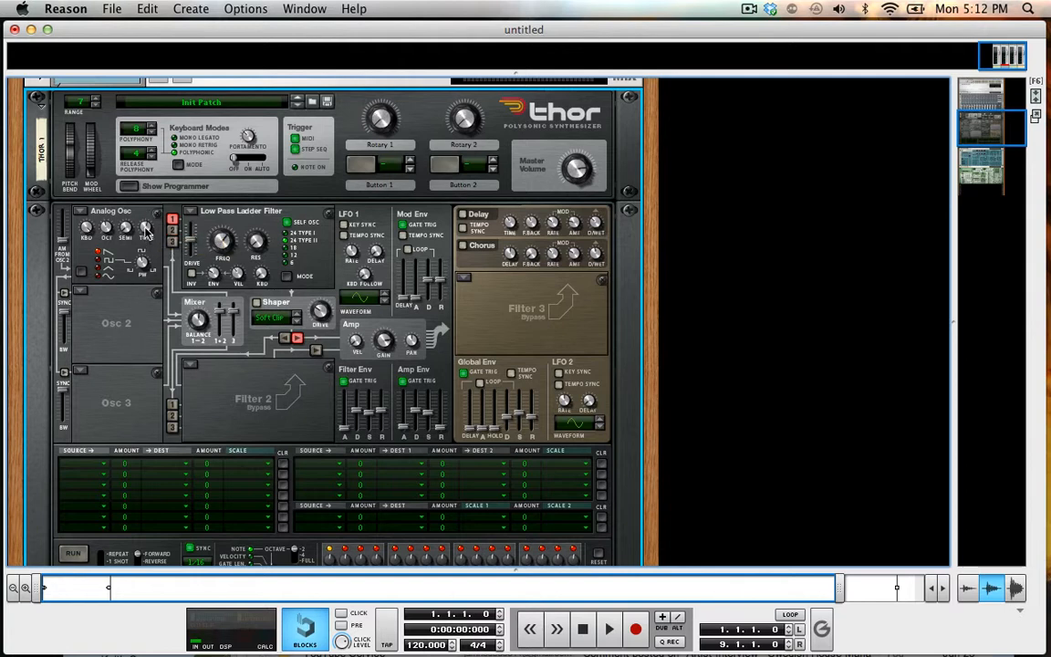
{"action": "mouse_move", "coordinate": [146, 231]}
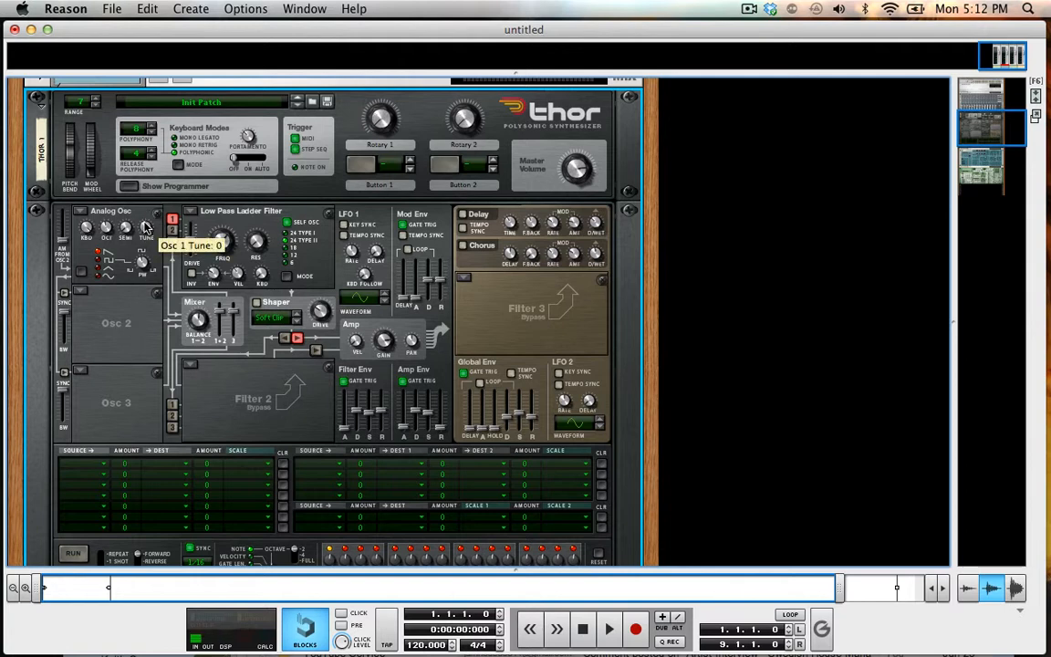
- Raise SubTractor's Osc 1 octave to 5 and return it to 4, and vary its Cent fine tuning up and down
{"action": "scroll", "coordinate": [146, 228], "scroll_direction": "down", "scroll_amount": 10}
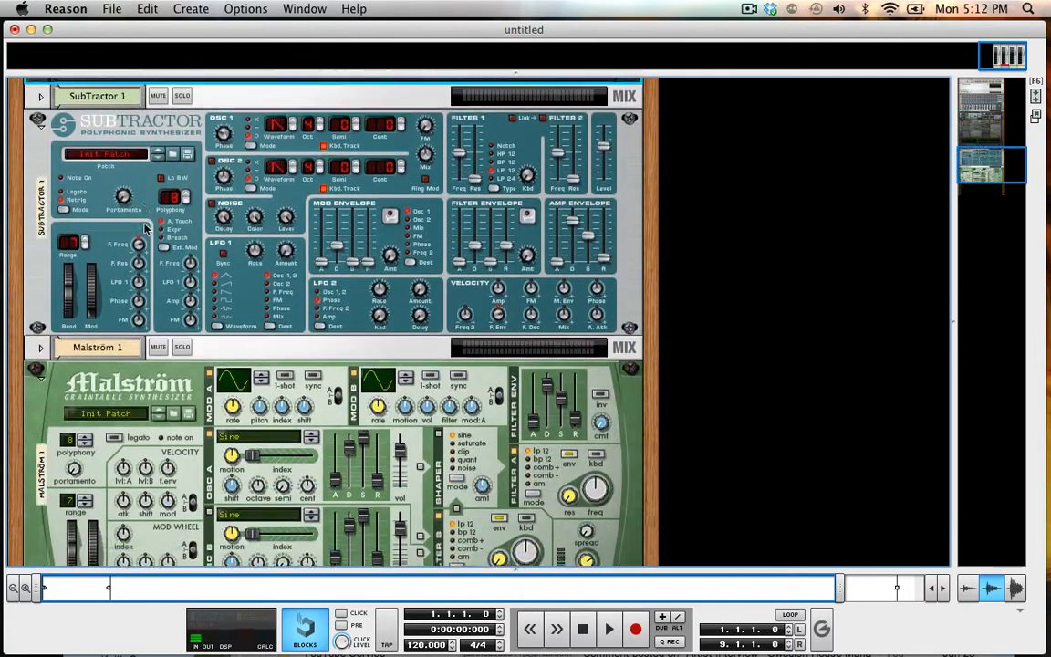
{"action": "scroll", "coordinate": [144, 228], "scroll_direction": "up", "scroll_amount": 2}
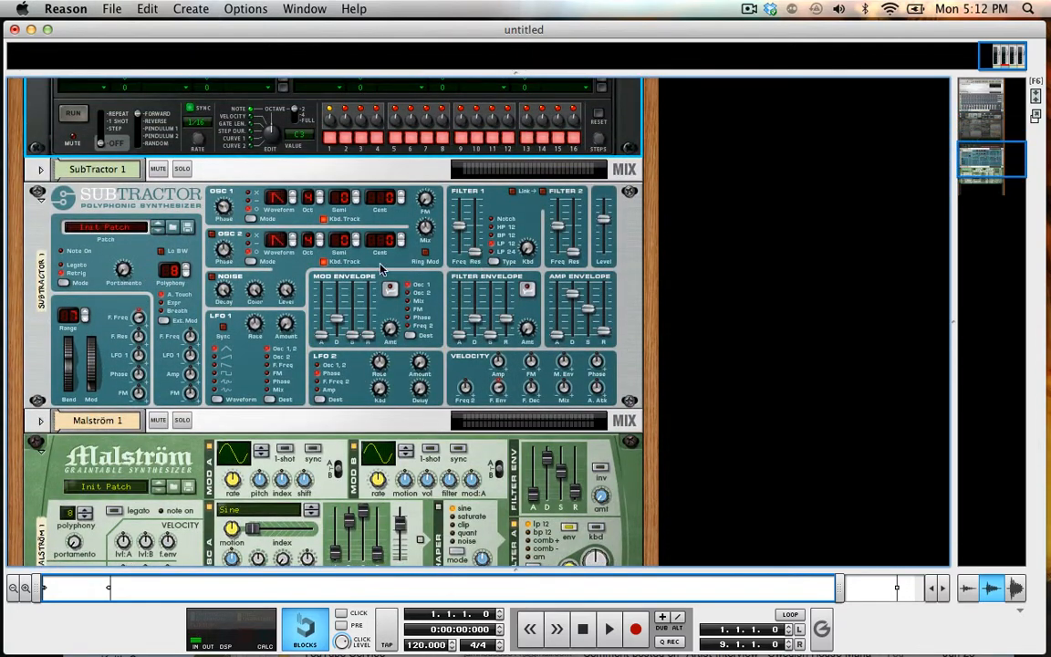
{"action": "left_click", "coordinate": [319, 194]}
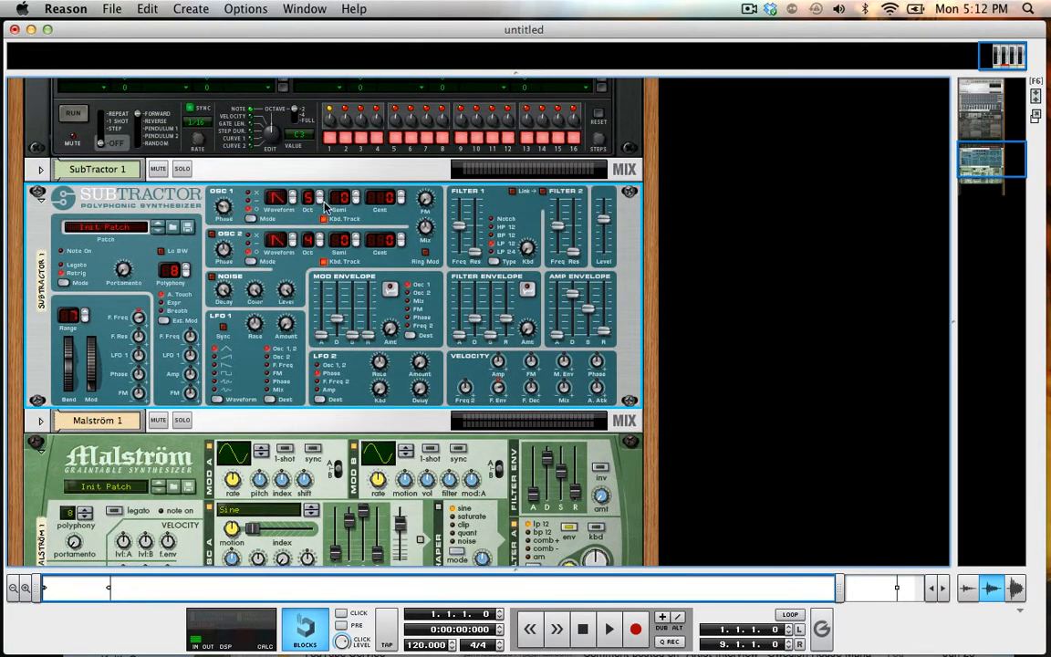
{"action": "left_click", "coordinate": [320, 202]}
{"action": "left_click", "coordinate": [400, 201]}
{"action": "left_click_drag", "start_coordinate": [389, 192], "coordinate": [390, 95]}
{"action": "left_click_drag", "start_coordinate": [389, 192], "coordinate": [392, 243]}
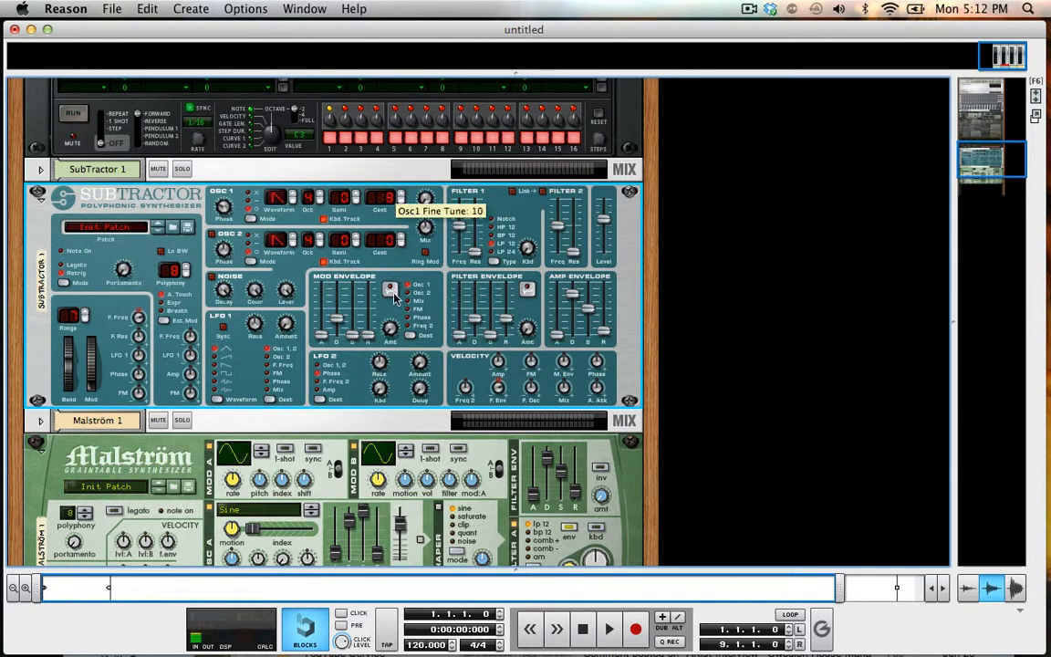
{"action": "left_click_drag", "start_coordinate": [394, 298], "coordinate": [399, 313]}
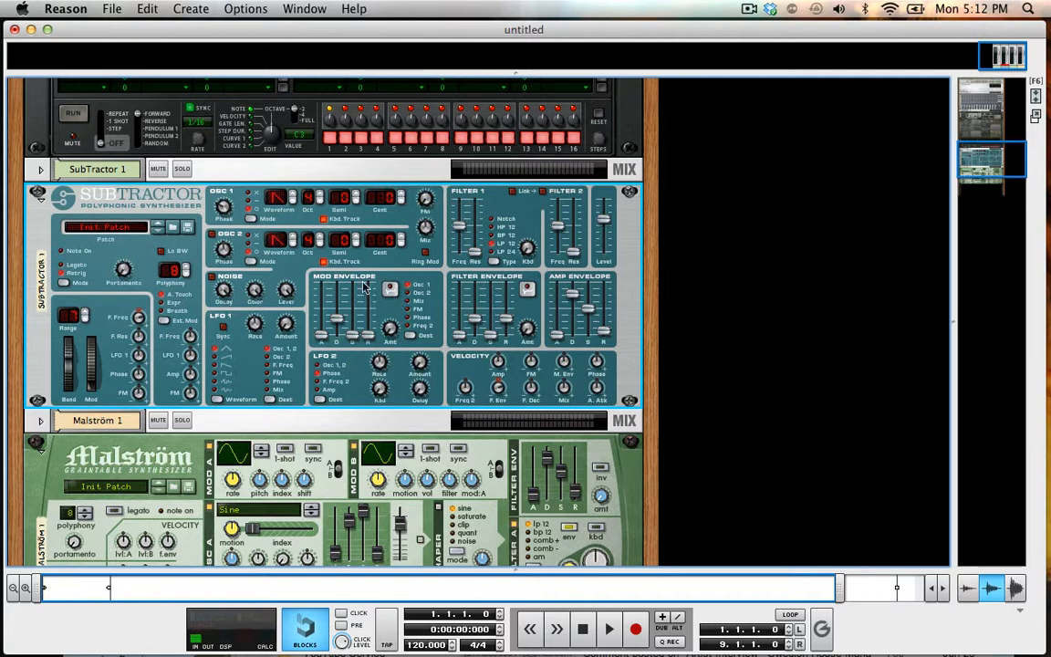
- Vary the octave and cent tuning of Malström's Osc A up and down, for comparison with Thor and the SubTractor
{"action": "scroll", "coordinate": [332, 213], "scroll_direction": "up", "scroll_amount": 3}
{"action": "scroll", "coordinate": [332, 214], "scroll_direction": "up", "scroll_amount": 3}
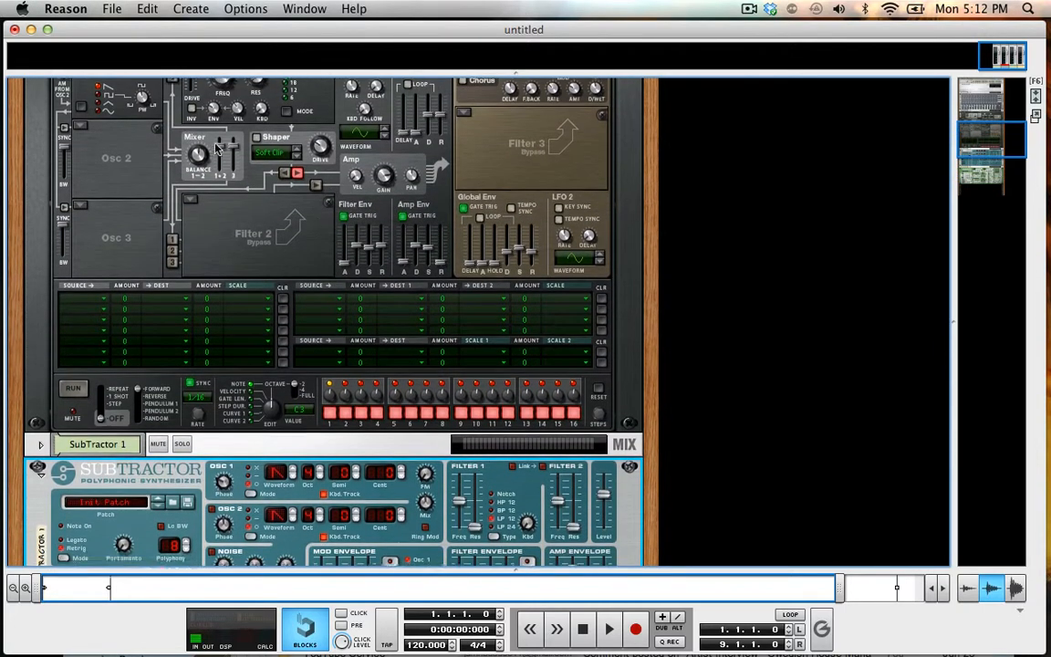
{"action": "scroll", "coordinate": [308, 390], "scroll_direction": "up", "scroll_amount": 3}
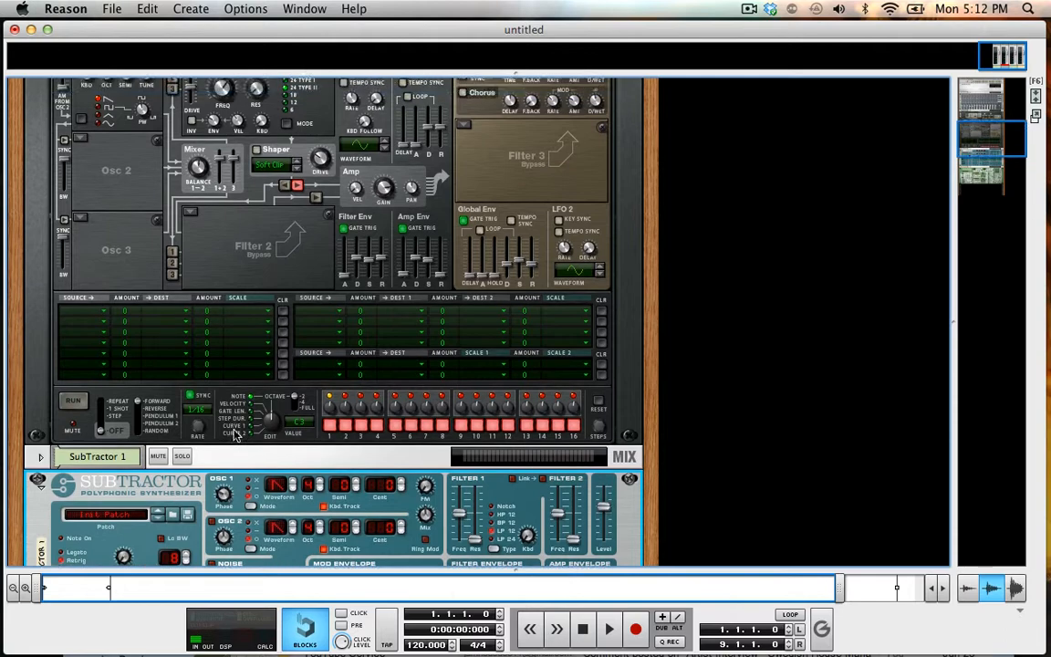
{"action": "scroll", "coordinate": [140, 246], "scroll_direction": "down", "scroll_amount": 10}
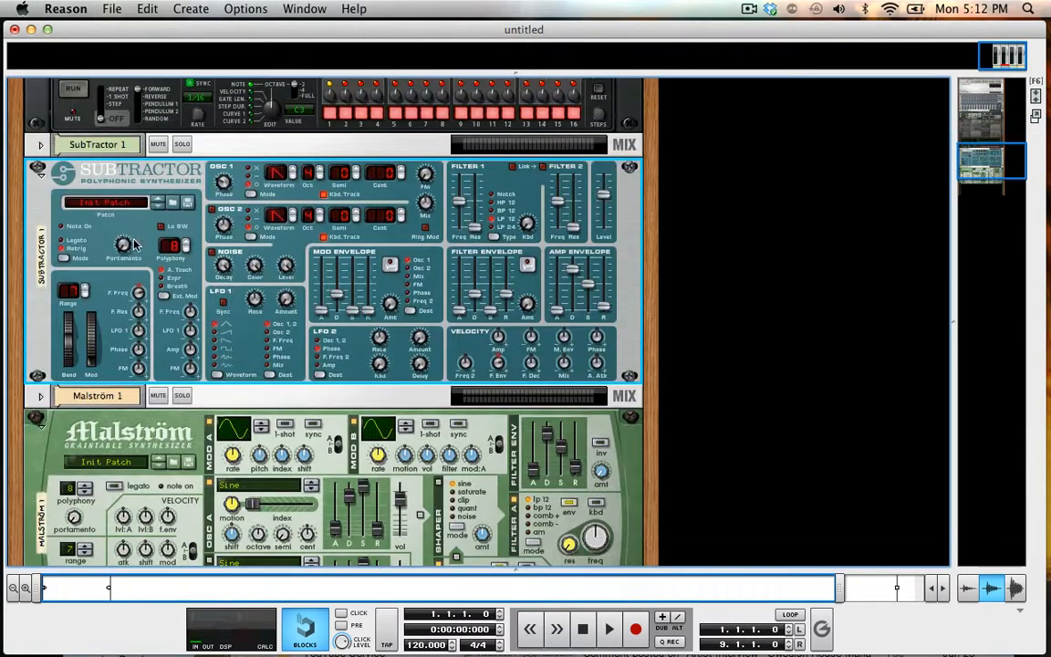
{"action": "scroll", "coordinate": [221, 228], "scroll_direction": "down", "scroll_amount": 3}
{"action": "scroll", "coordinate": [222, 228], "scroll_direction": "down", "scroll_amount": 3}
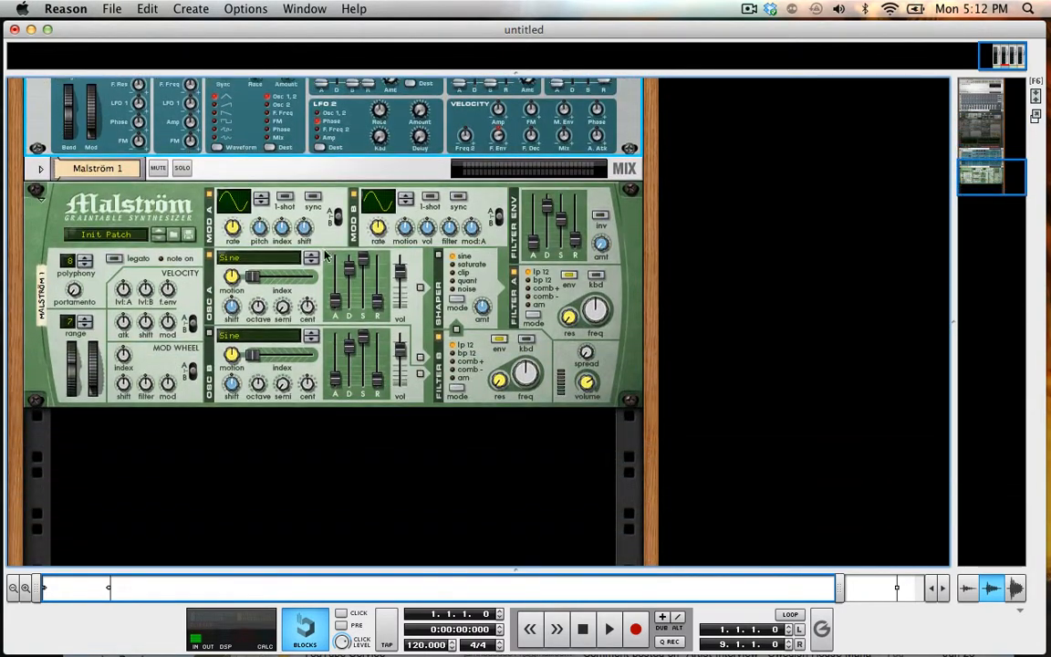
{"action": "left_click", "coordinate": [259, 310]}
{"action": "left_click_drag", "start_coordinate": [260, 305], "coordinate": [286, 253]}
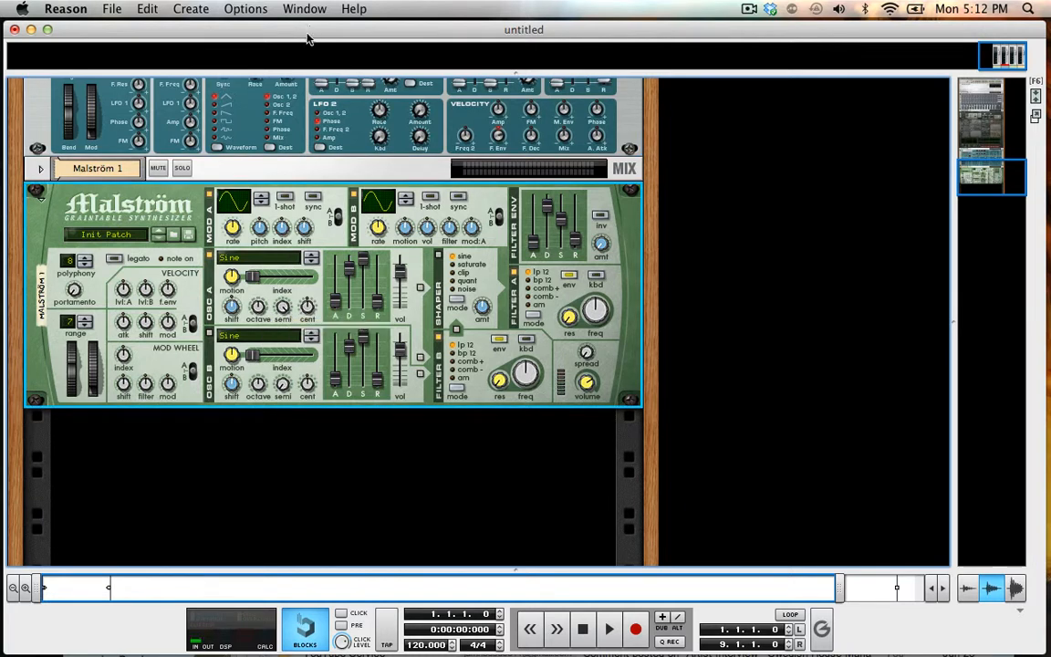
{"action": "left_click_drag", "start_coordinate": [307, 310], "coordinate": [354, 617]}
{"action": "scroll", "coordinate": [342, 335], "scroll_direction": "up", "scroll_amount": 10}
{"action": "scroll", "coordinate": [342, 335], "scroll_direction": "up", "scroll_amount": 10}
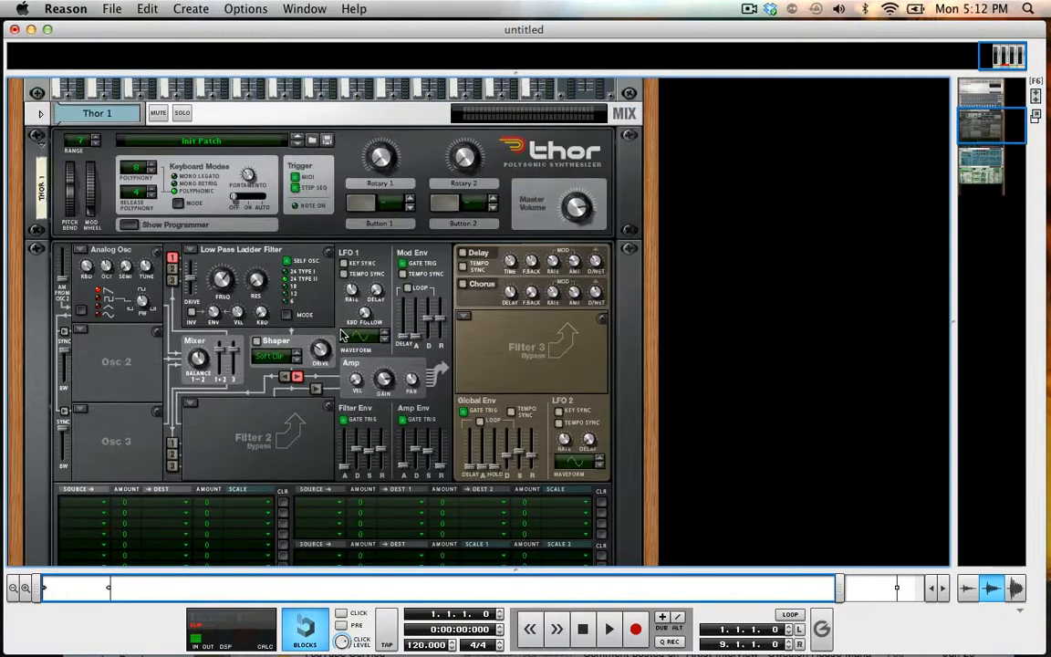